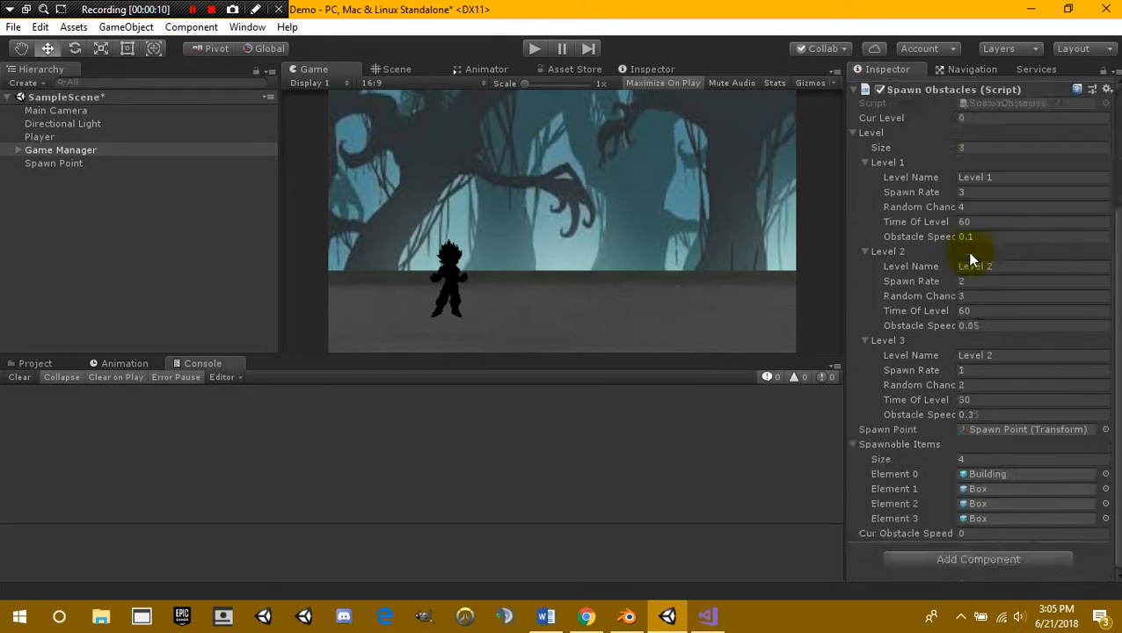
- Show the project's Scripts folder, run the game to preview the scrolling background and obstacles, and stop it
{"action": "scroll", "coordinate": [971, 255], "scroll_direction": "up", "scroll_amount": 4}
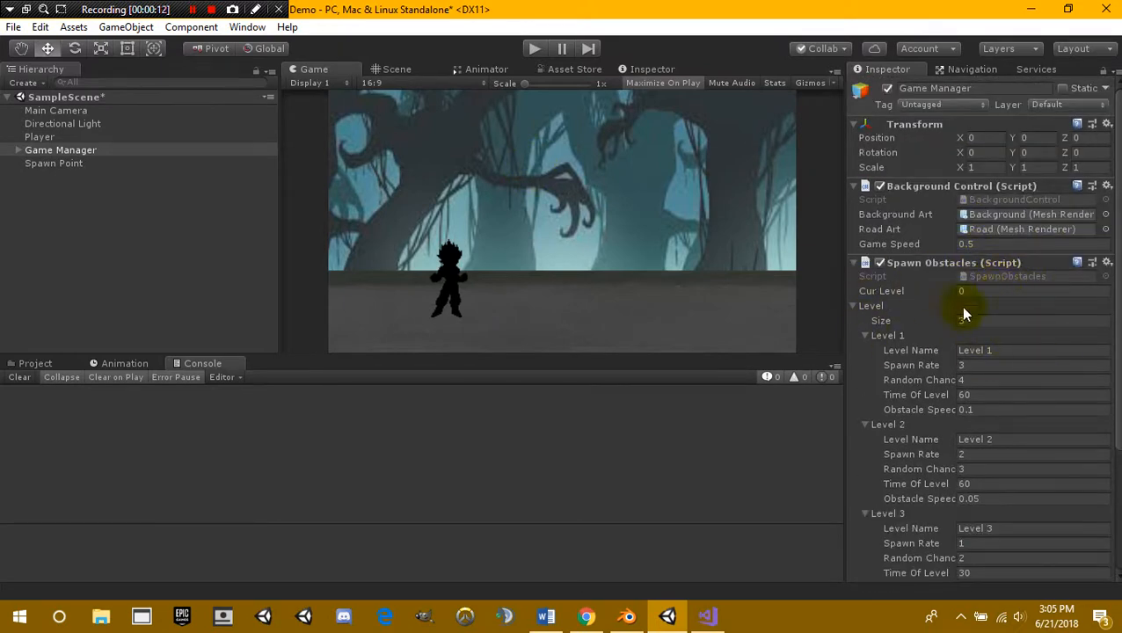
{"action": "left_click", "coordinate": [762, 334]}
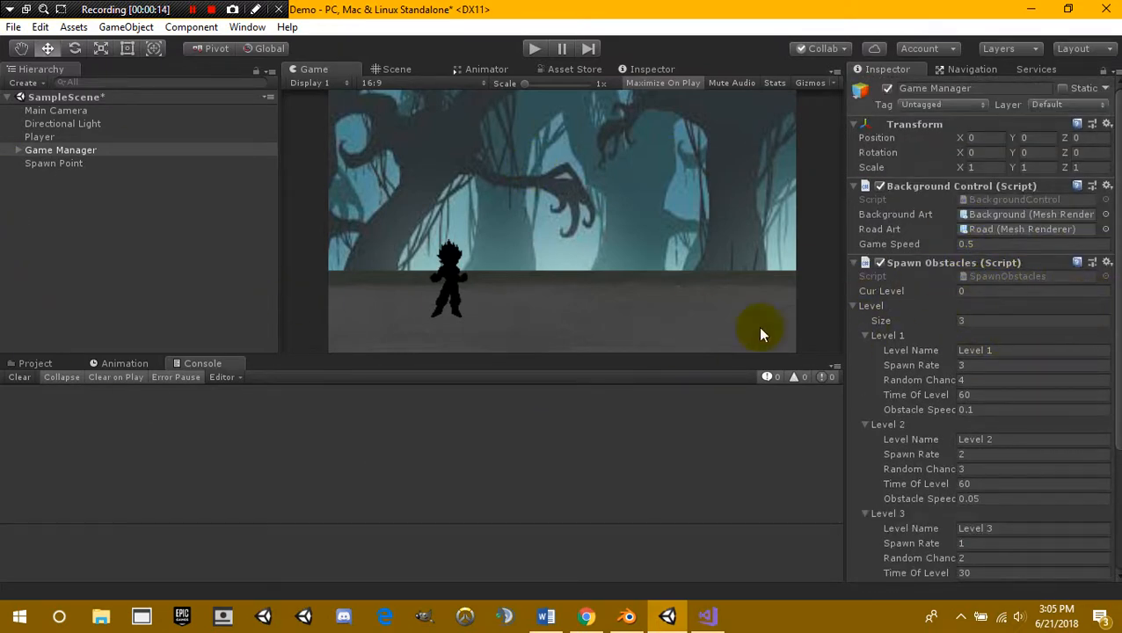
{"action": "left_click", "coordinate": [33, 363]}
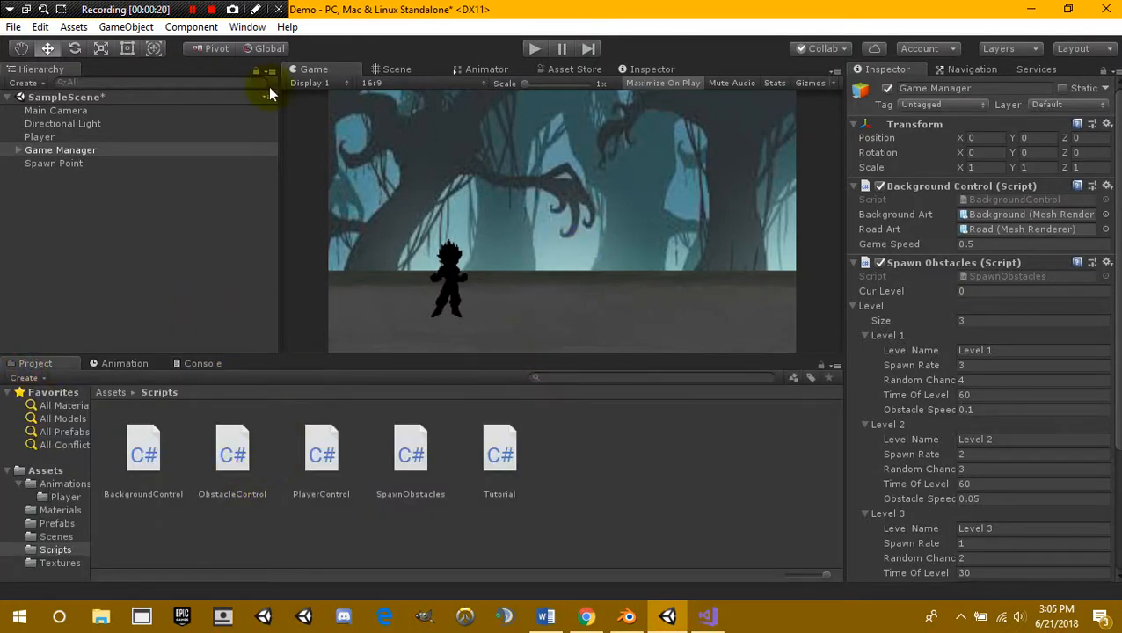
{"action": "left_click", "coordinate": [533, 48]}
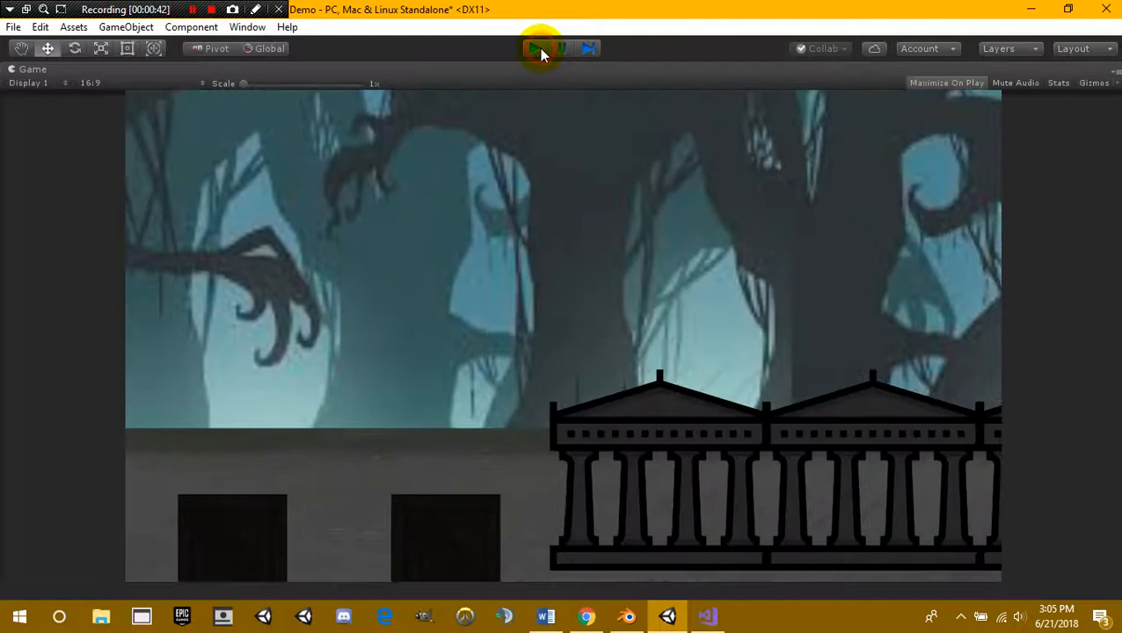
{"action": "left_click", "coordinate": [539, 50]}
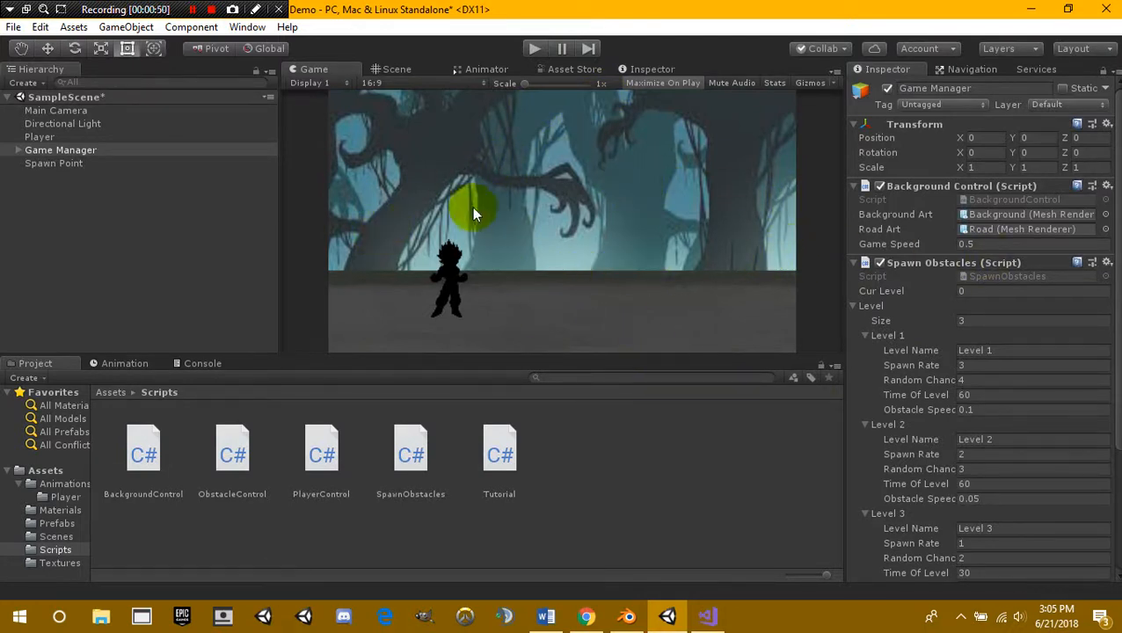
- Examine the Game Manager's child objects and the Spawn Point's location in the scene, ending in the game view
{"action": "left_click", "coordinate": [19, 152]}
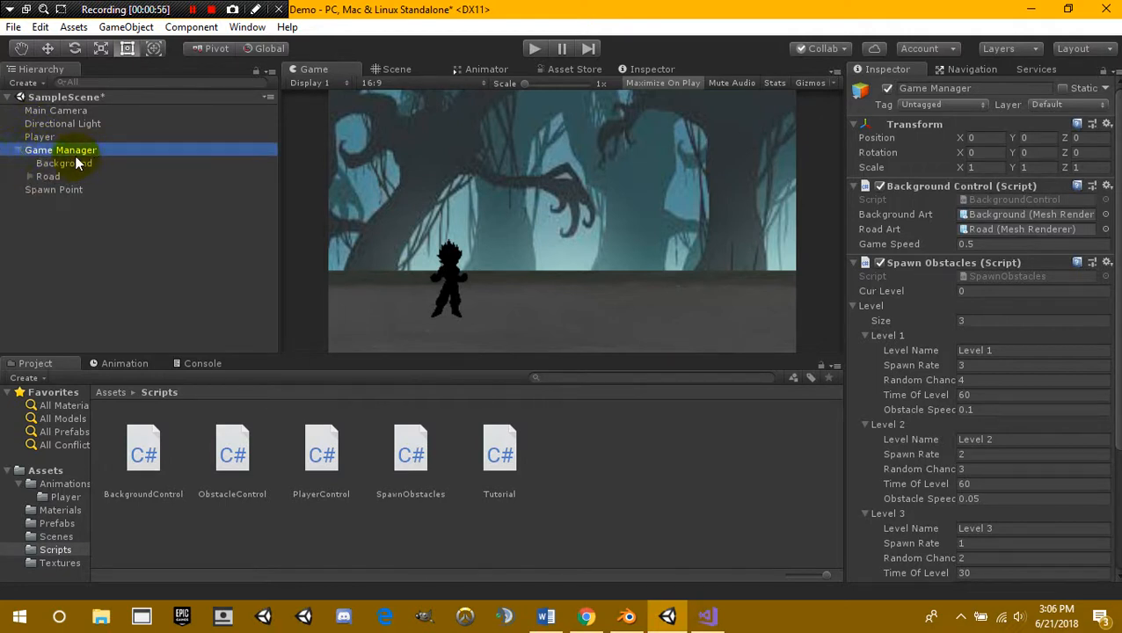
{"action": "left_click", "coordinate": [18, 150]}
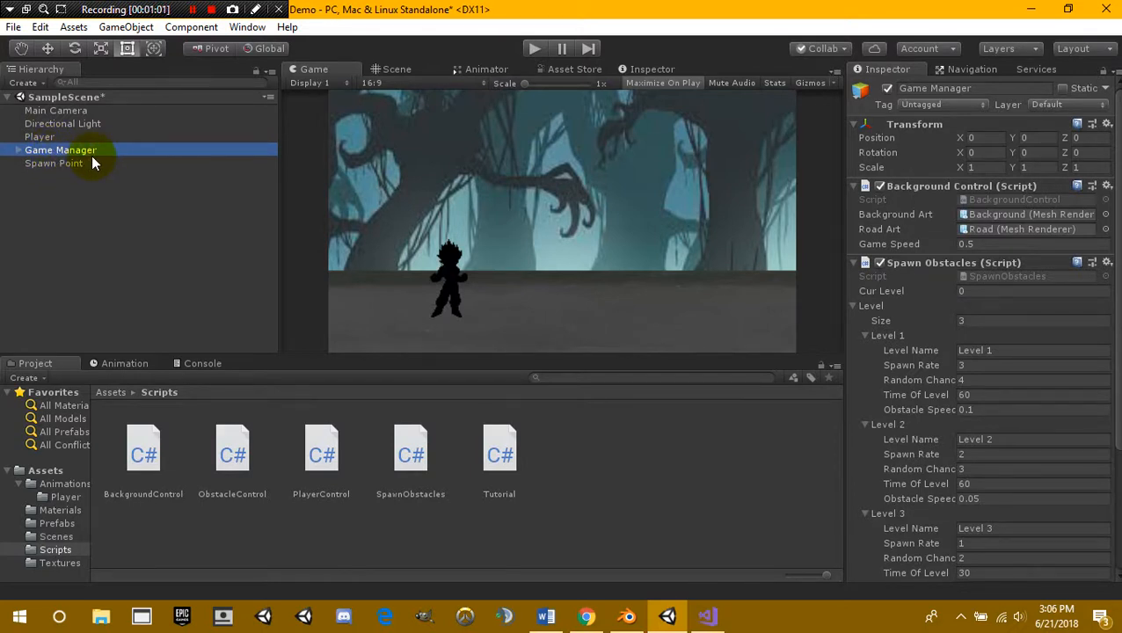
{"action": "left_click", "coordinate": [44, 164]}
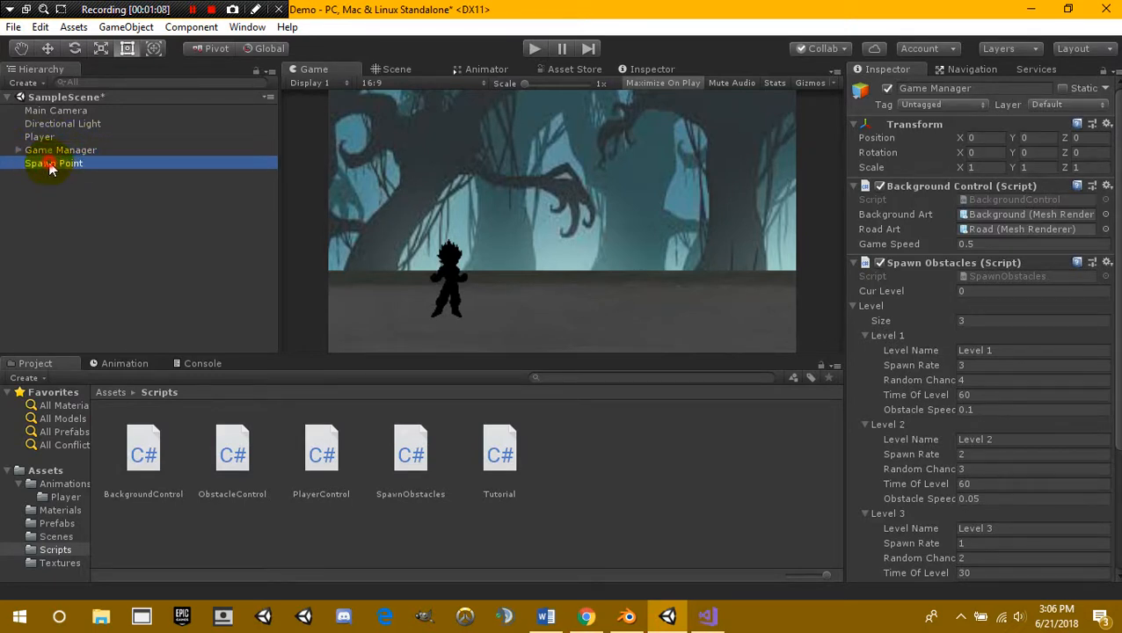
{"action": "left_click", "coordinate": [413, 70]}
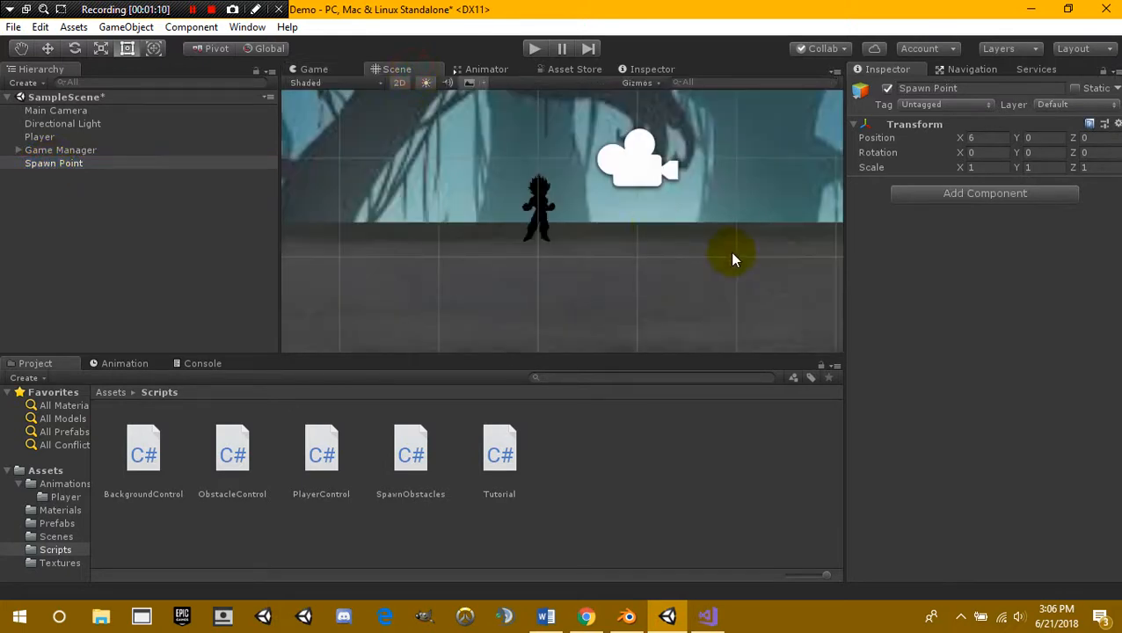
{"action": "middle_click_drag", "start_coordinate": [744, 238], "coordinate": [415, 290]}
{"action": "scroll", "coordinate": [601, 247], "scroll_direction": "down", "scroll_amount": 6}
{"action": "scroll", "coordinate": [602, 246], "scroll_direction": "down", "scroll_amount": 1}
{"action": "middle_click_drag", "start_coordinate": [592, 246], "coordinate": [526, 203]}
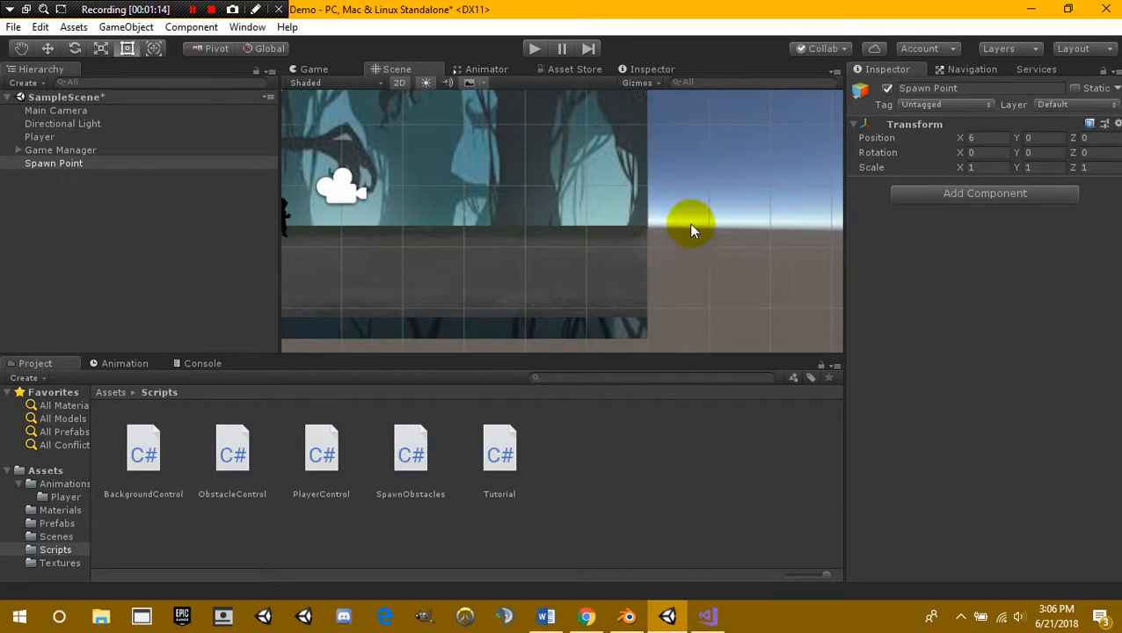
{"action": "left_click", "coordinate": [60, 150]}
{"action": "key", "text": "f"}
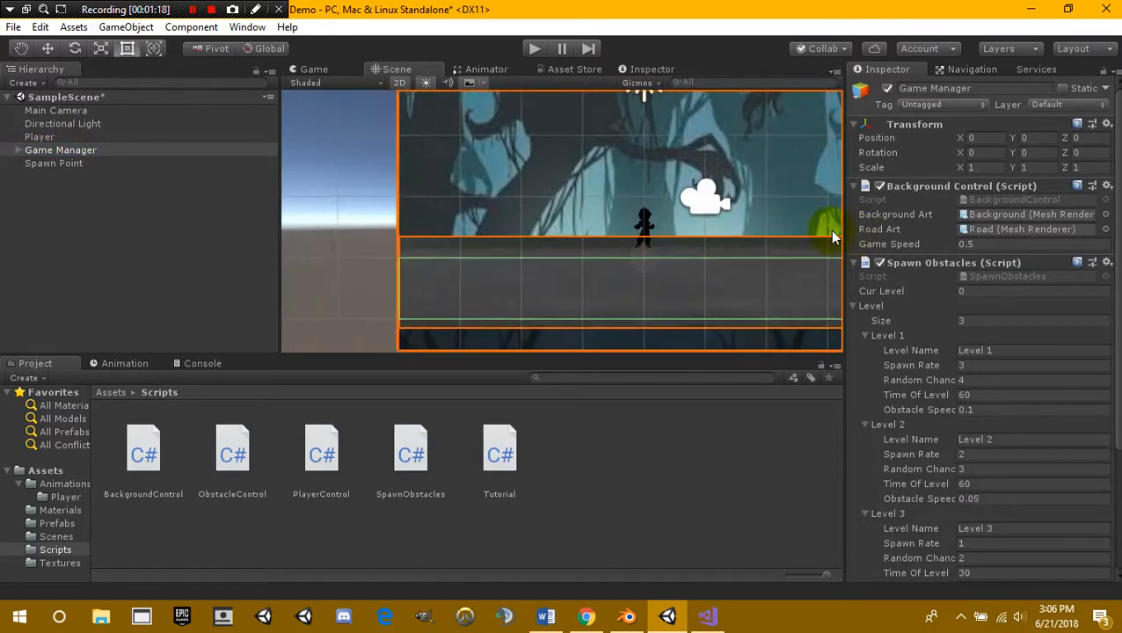
{"action": "left_click", "coordinate": [55, 164]}
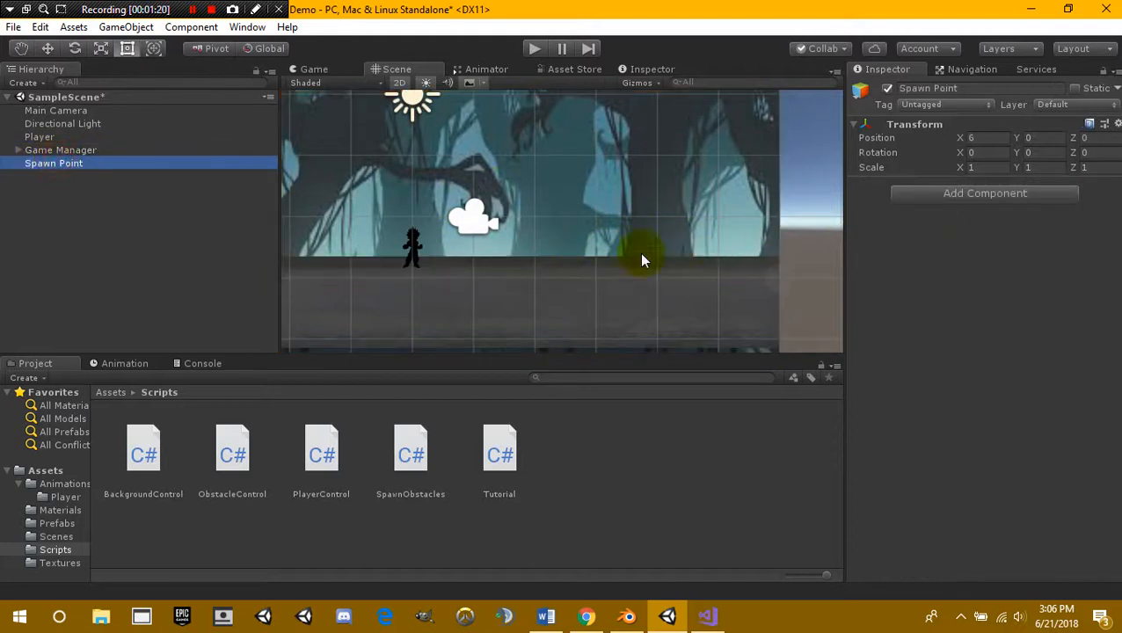
{"action": "left_click", "coordinate": [316, 69]}
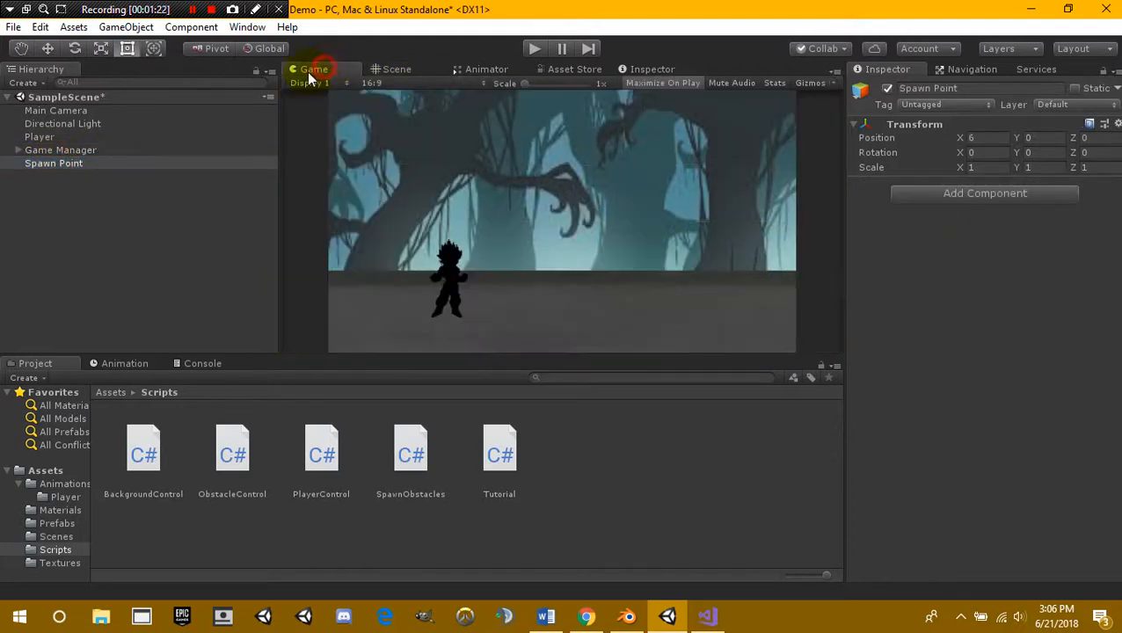
- Select the Game Manager and examine the Level settings of its Spawn Obstacles script
{"action": "left_click", "coordinate": [88, 150]}
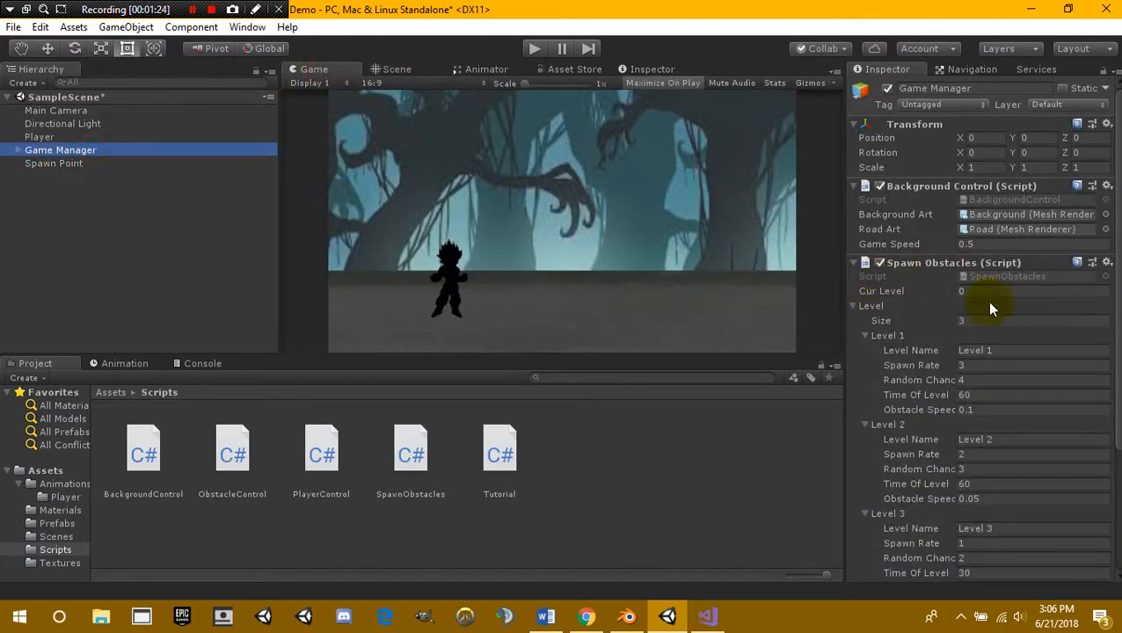
{"action": "left_click", "coordinate": [853, 306]}
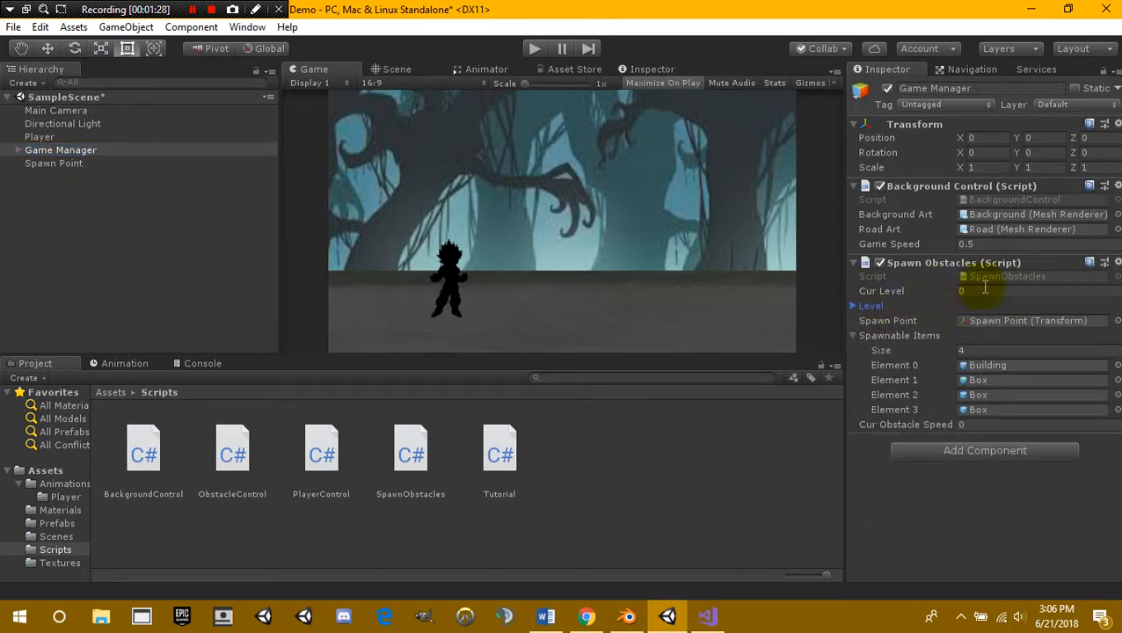
{"action": "left_click", "coordinate": [851, 305]}
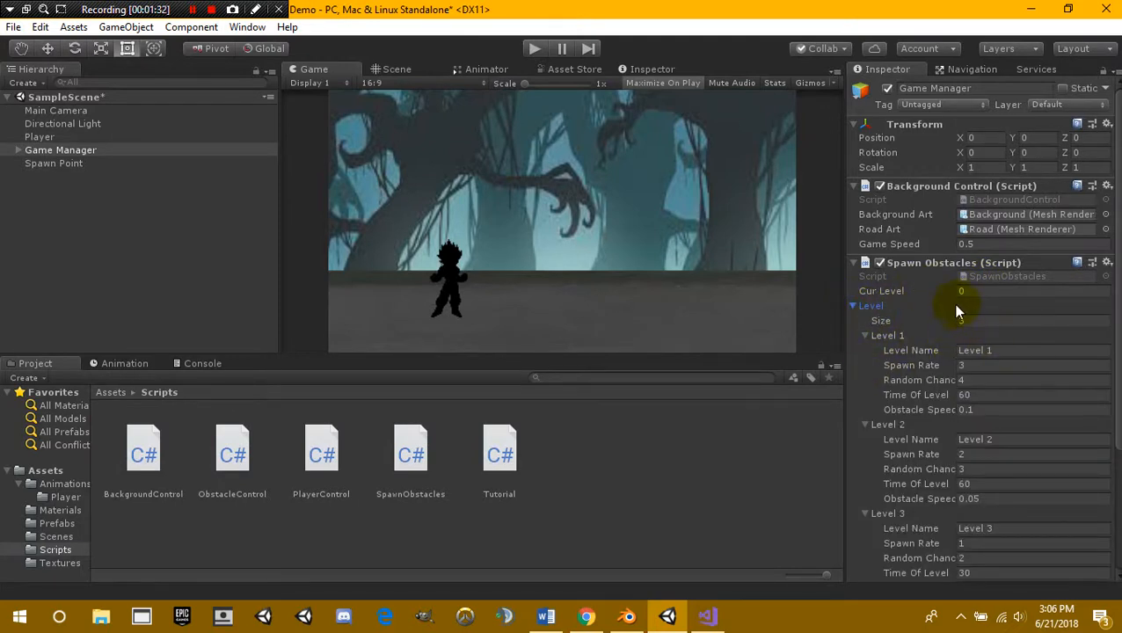
{"action": "scroll", "coordinate": [1000, 323], "scroll_direction": "down", "scroll_amount": 2}
{"action": "scroll", "coordinate": [1000, 324], "scroll_direction": "down", "scroll_amount": 4}
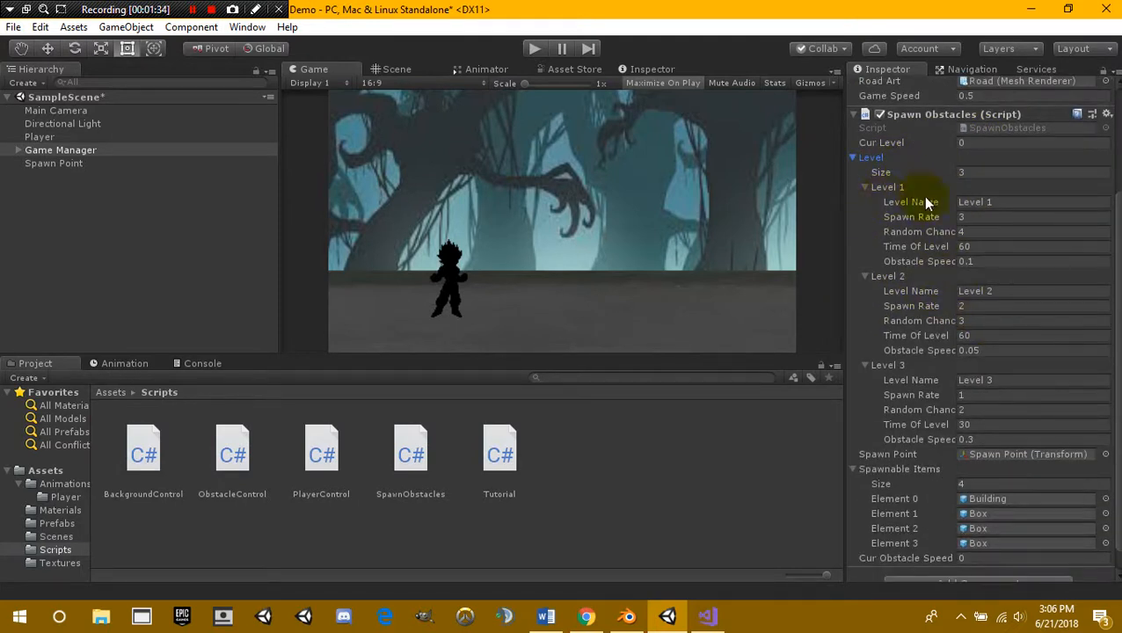
{"action": "mouse_move", "coordinate": [926, 203]}
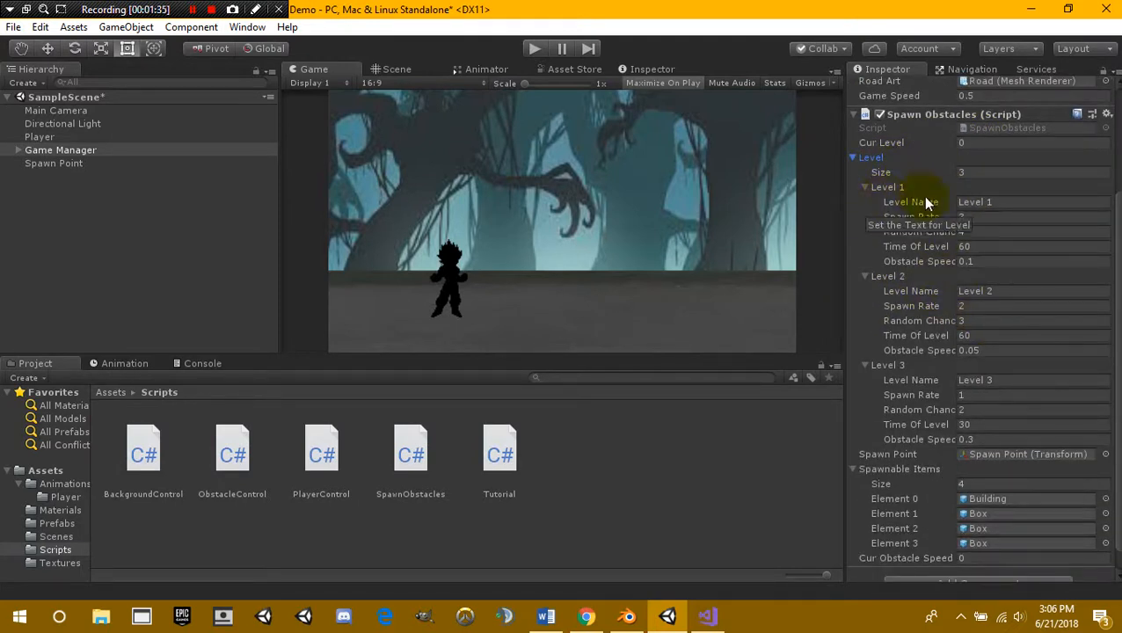
- Set the Level array size to 4 in the Spawn Obstacles script and check the added entry's fields
{"action": "left_click", "coordinate": [977, 172]}
{"action": "type", "text": "4"}
{"action": "key", "text": "Return"}
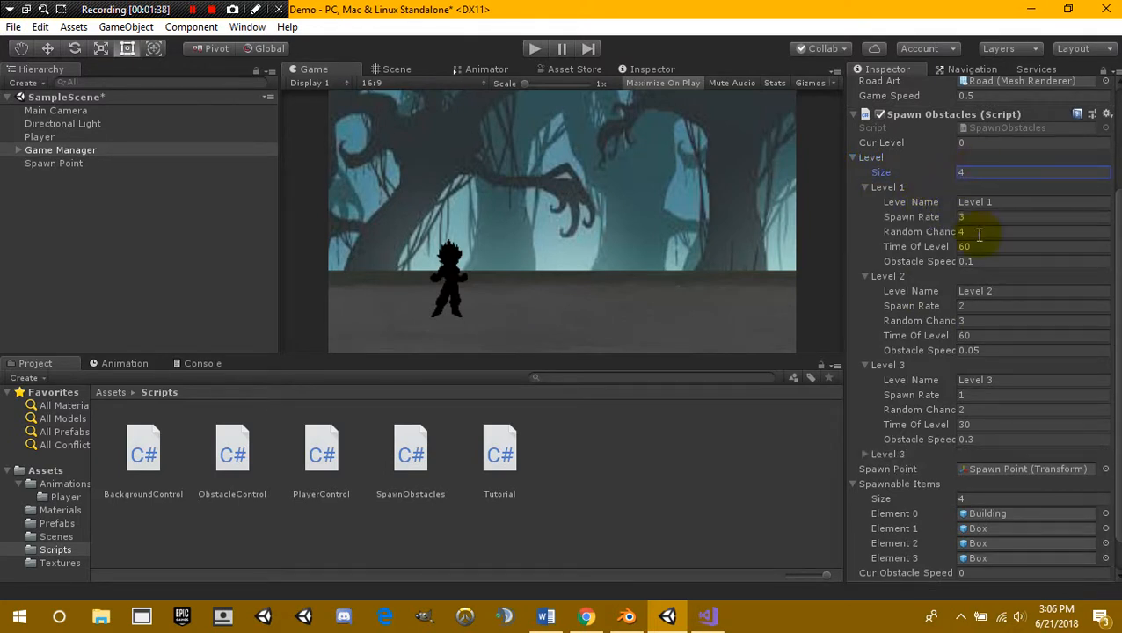
{"action": "left_click", "coordinate": [864, 454]}
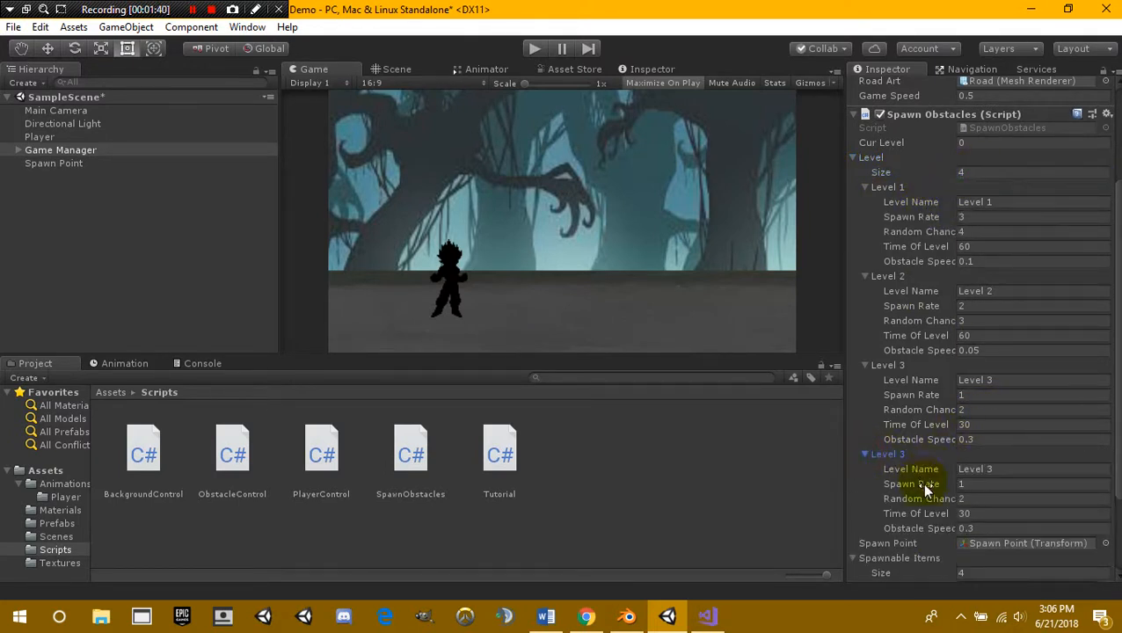
{"action": "left_click", "coordinate": [862, 456]}
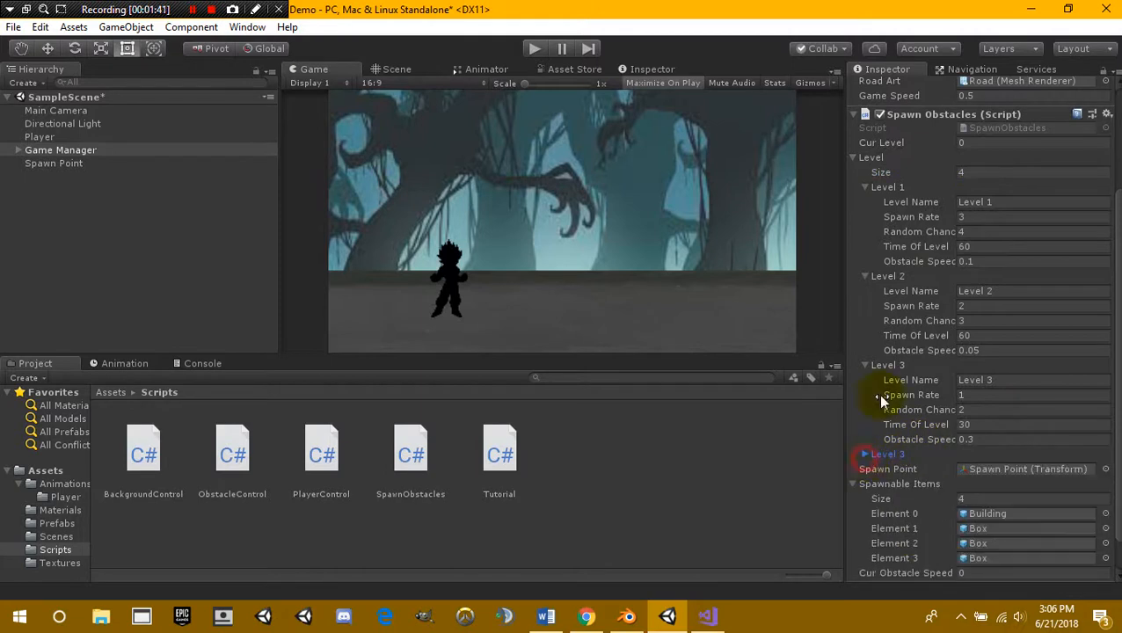
- Restore the Level array size to 3 in the Spawn Obstacles script
{"action": "left_click", "coordinate": [974, 174]}
{"action": "type", "text": "6"}
{"action": "key", "text": "BackSpace"}
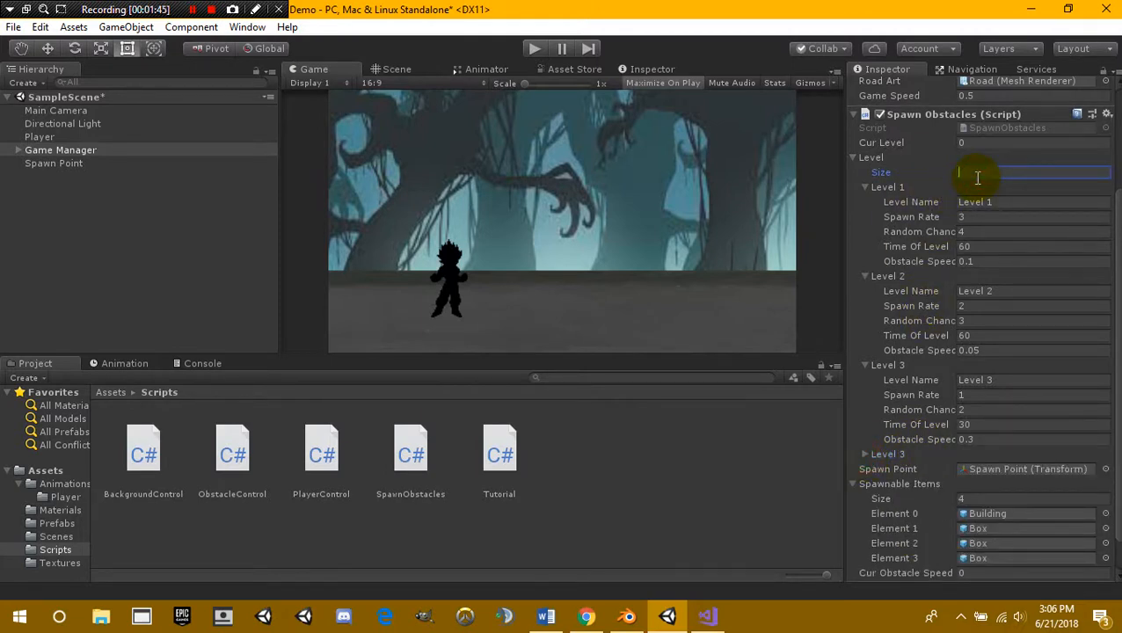
{"action": "type", "text": "3"}
{"action": "key", "text": "Return"}
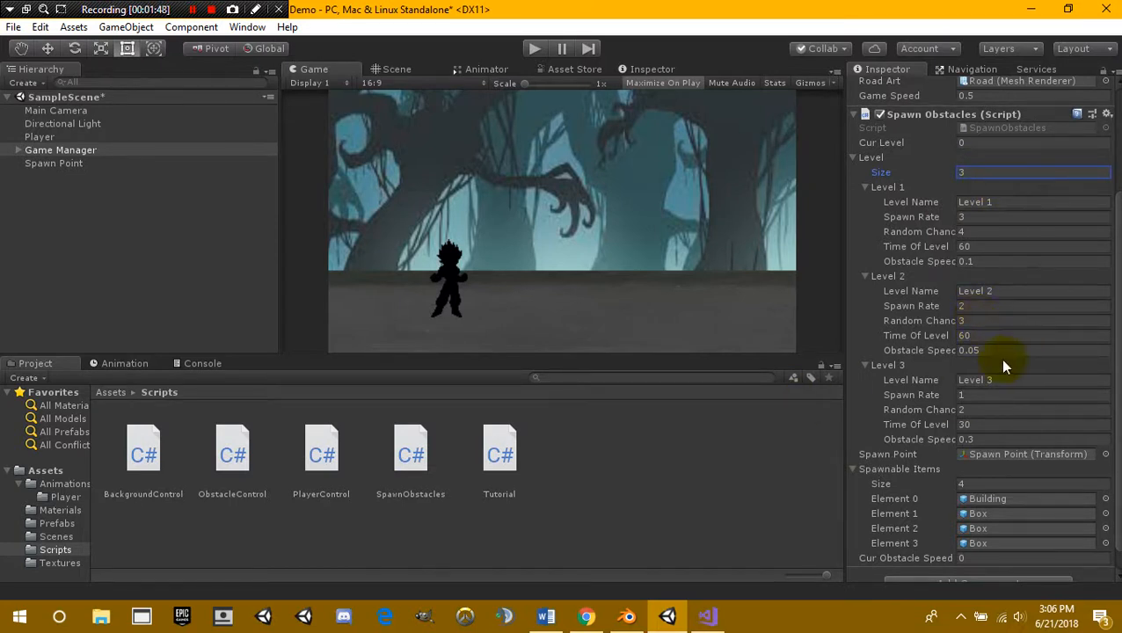
- Examine the name, spawn rate, random chance, time and obstacle speed settings of each level, and the Spawnable Items list
{"action": "scroll", "coordinate": [1012, 368], "scroll_direction": "down", "scroll_amount": 1}
{"action": "scroll", "coordinate": [968, 338], "scroll_direction": "up", "scroll_amount": 4}
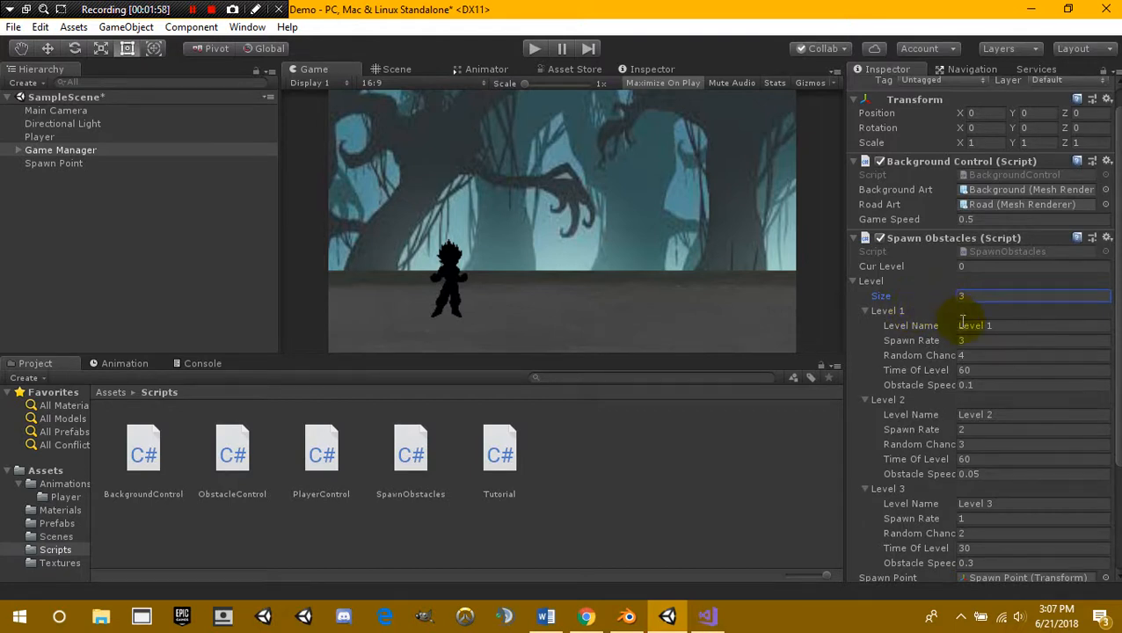
{"action": "scroll", "coordinate": [950, 318], "scroll_direction": "down", "scroll_amount": 2}
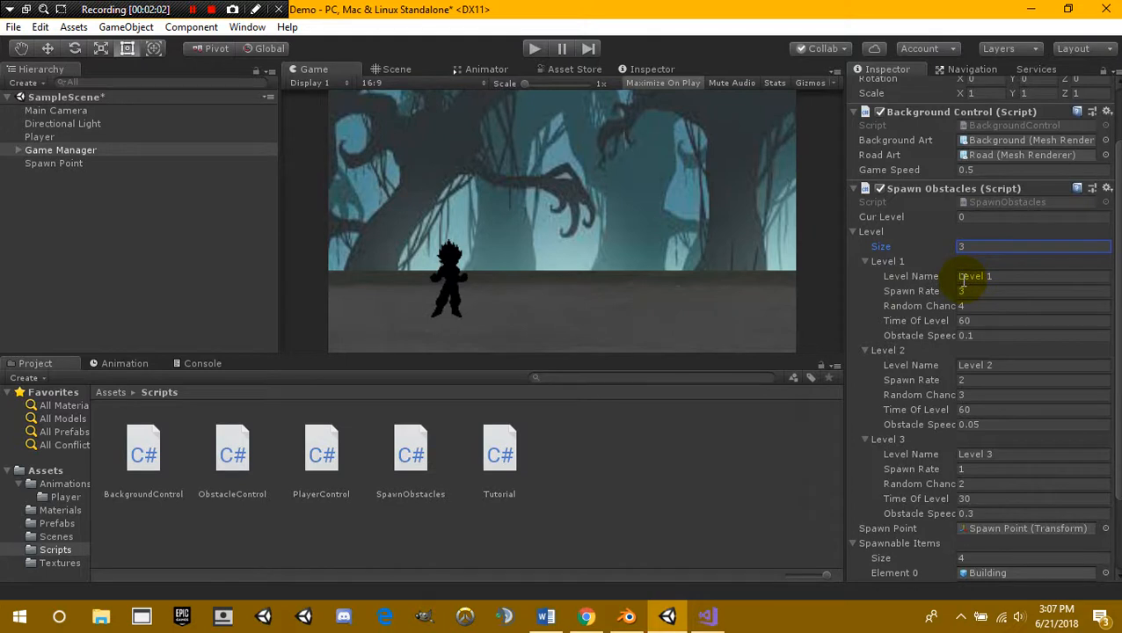
{"action": "left_click", "coordinate": [866, 262]}
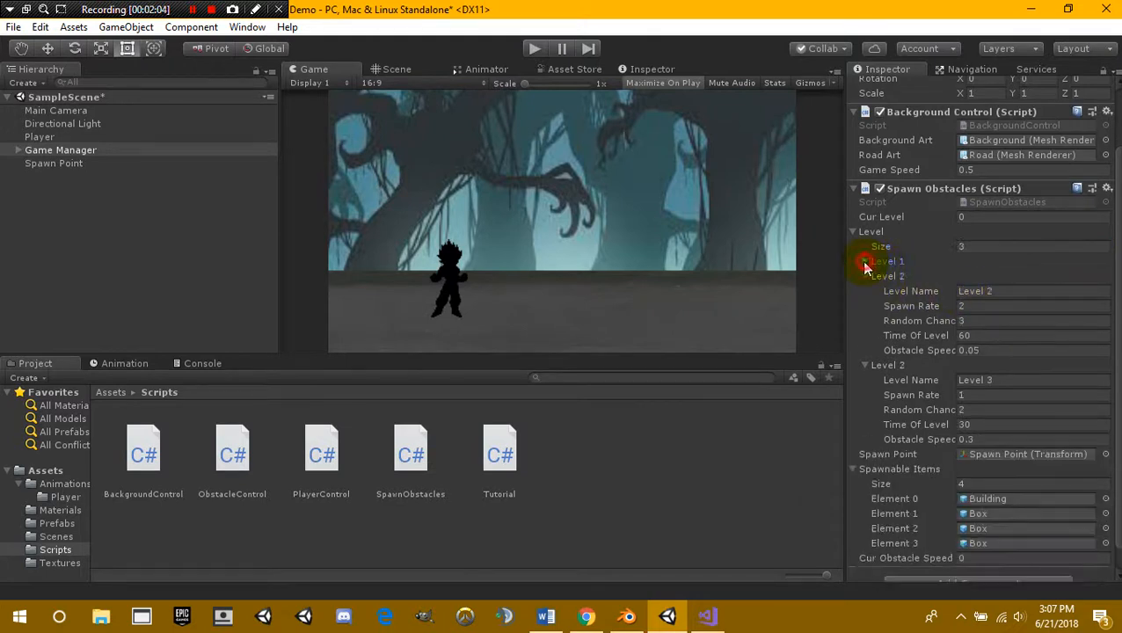
{"action": "left_click", "coordinate": [866, 262]}
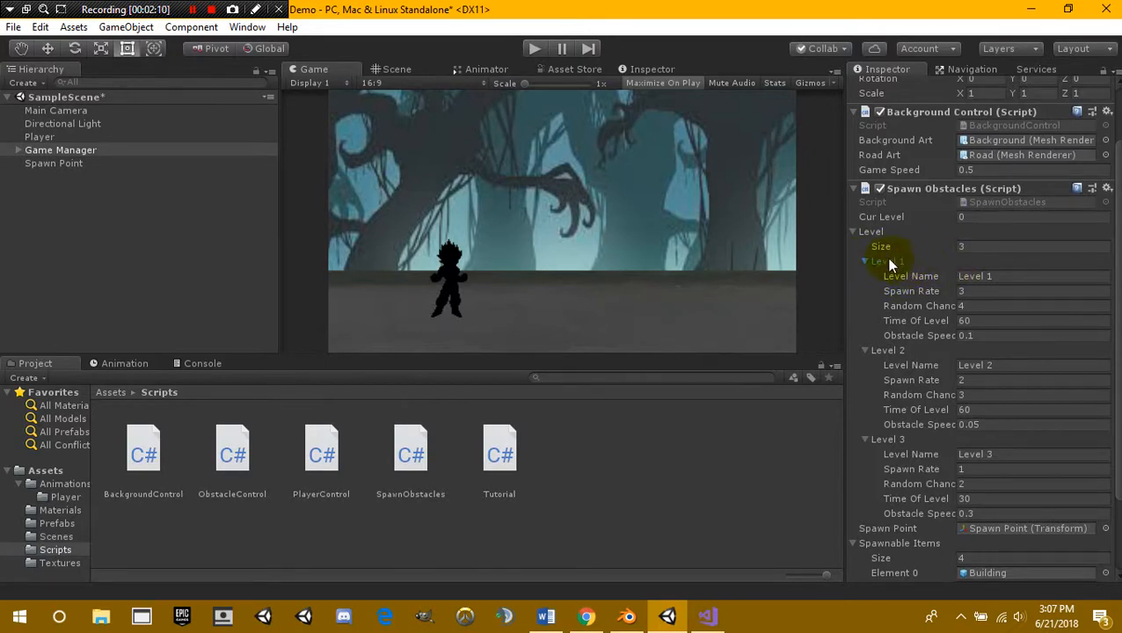
{"action": "scroll", "coordinate": [1001, 281], "scroll_direction": "down", "scroll_amount": 2}
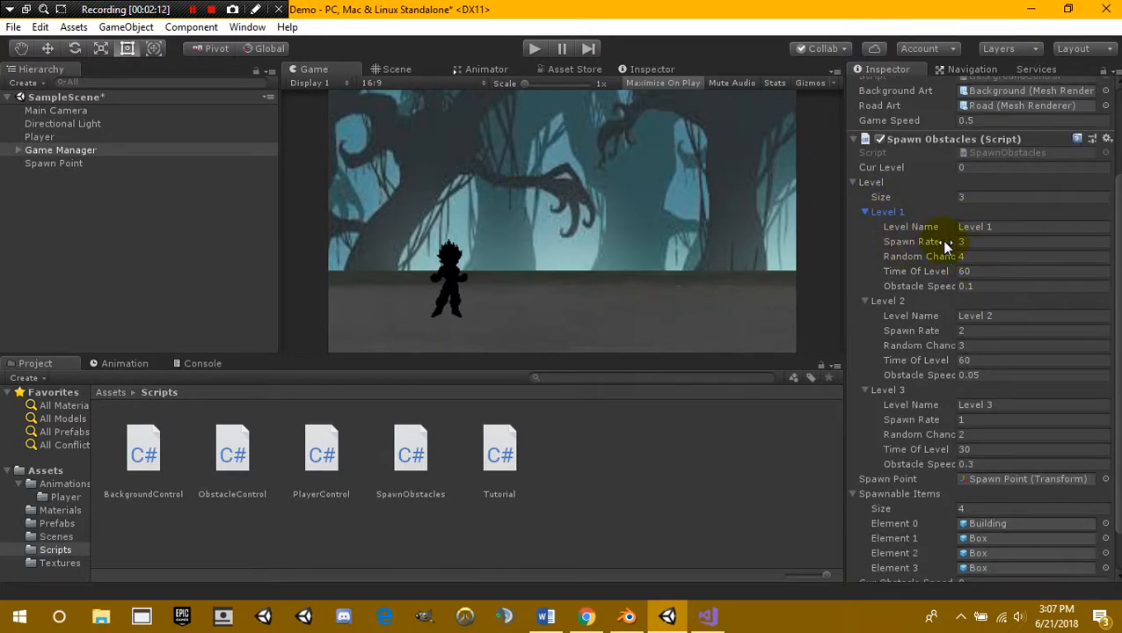
{"action": "mouse_move", "coordinate": [915, 239]}
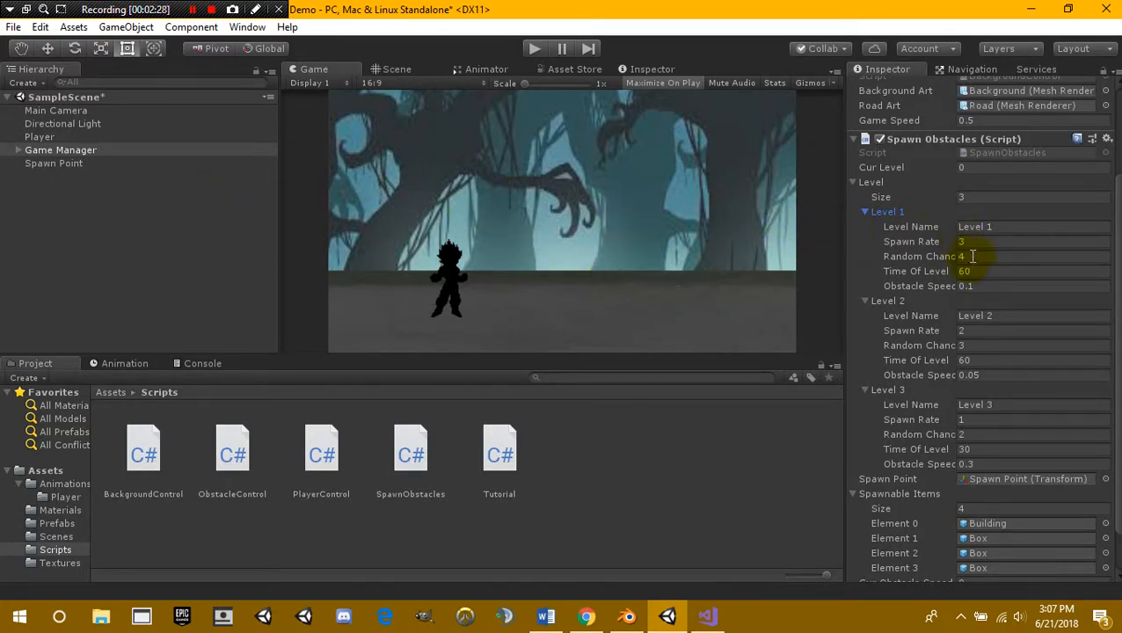
{"action": "mouse_move", "coordinate": [934, 260]}
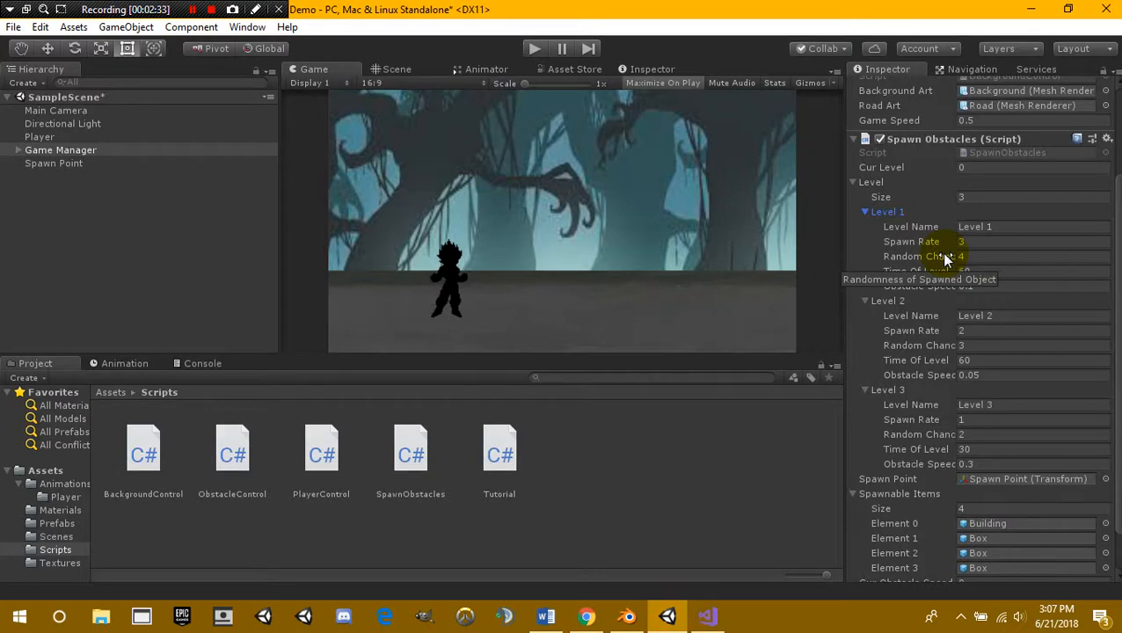
{"action": "scroll", "coordinate": [970, 559], "scroll_direction": "down", "scroll_amount": 1}
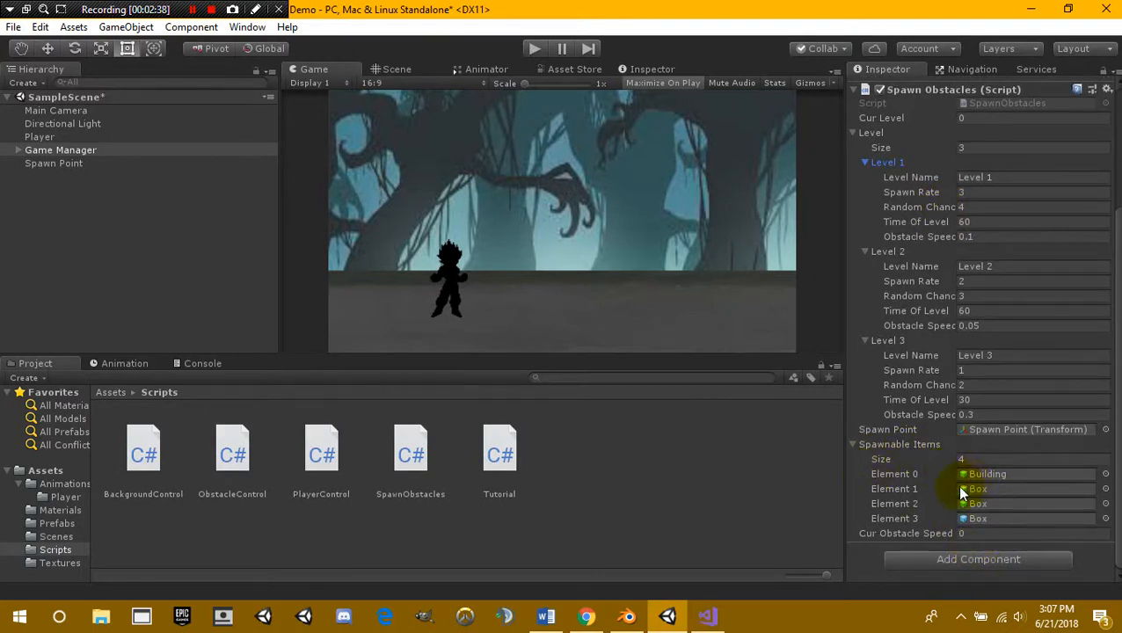
{"action": "scroll", "coordinate": [1020, 512], "scroll_direction": "up", "scroll_amount": 2}
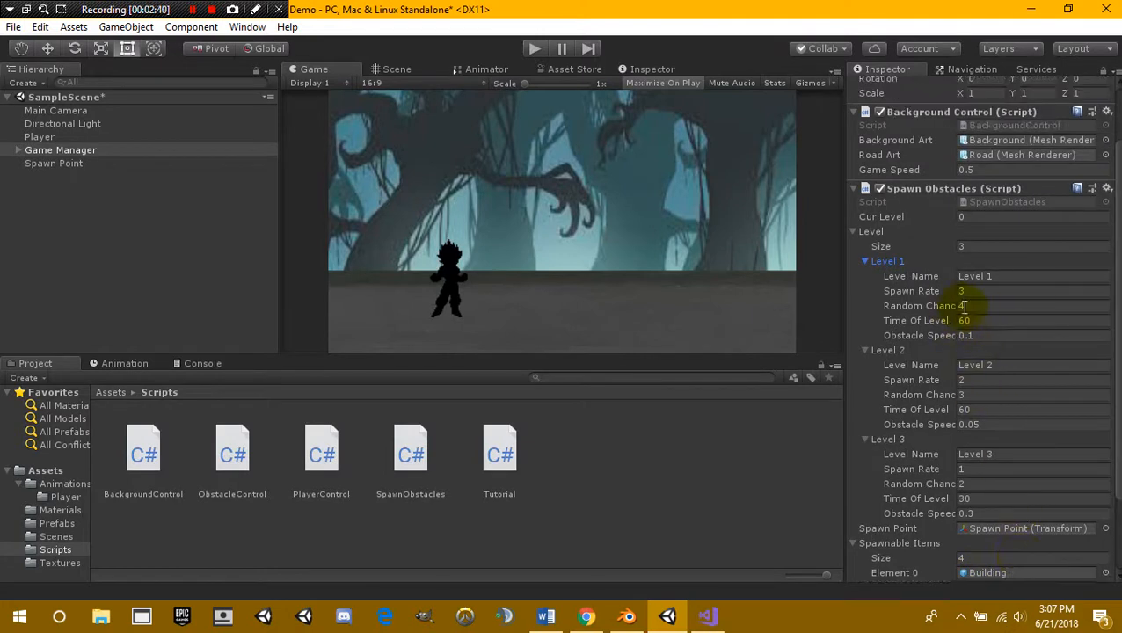
{"action": "scroll", "coordinate": [970, 387], "scroll_direction": "down", "scroll_amount": 2}
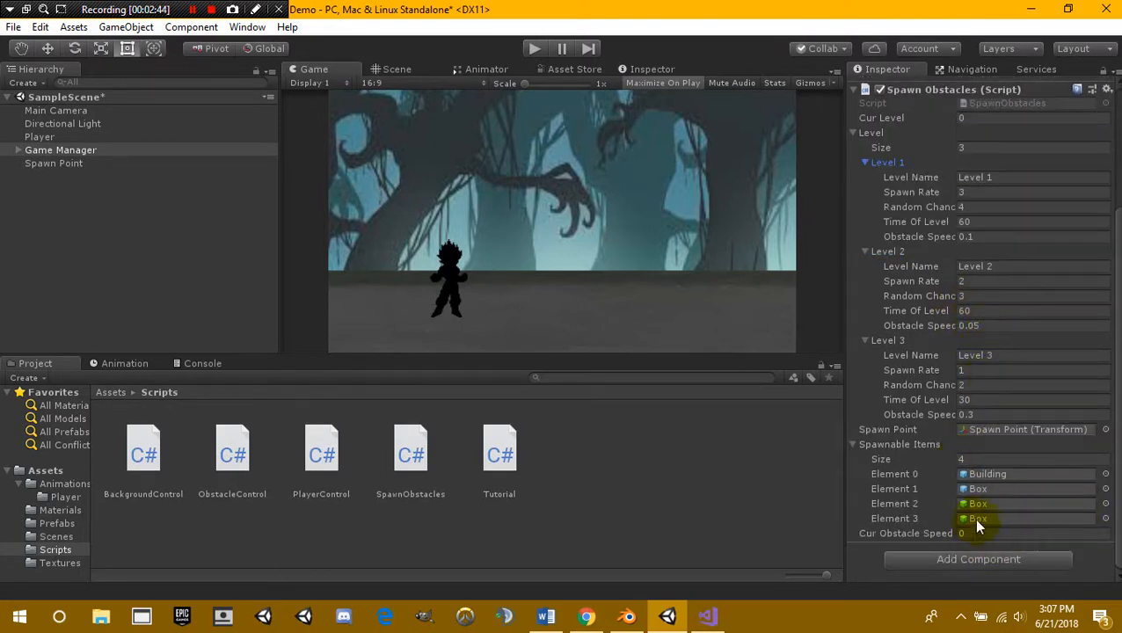
{"action": "scroll", "coordinate": [973, 518], "scroll_direction": "up", "scroll_amount": 2}
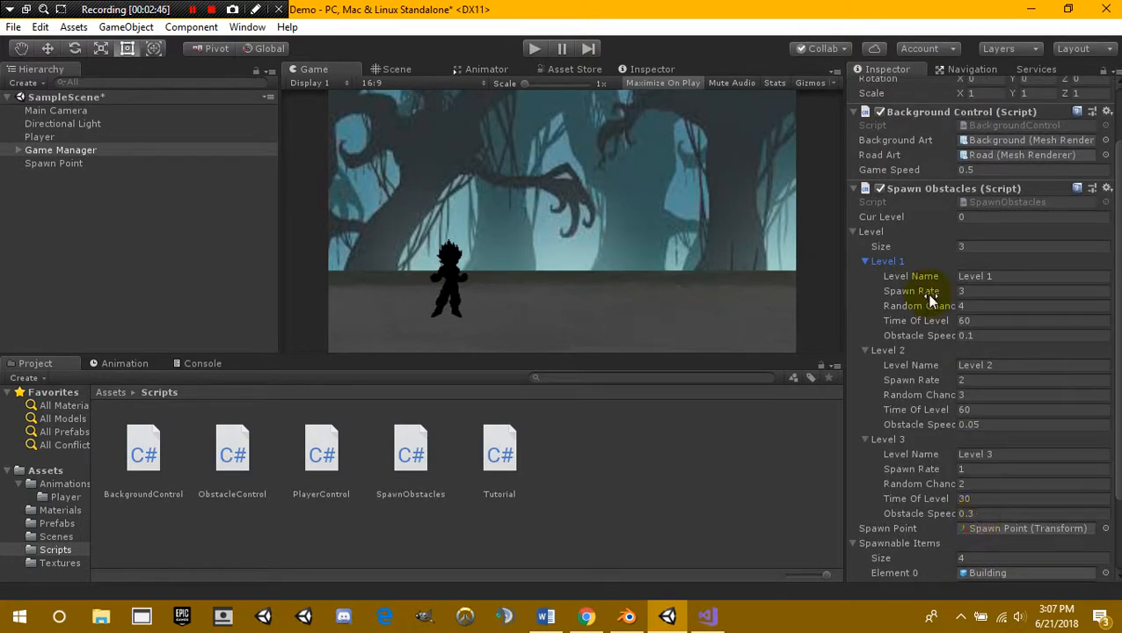
{"action": "scroll", "coordinate": [978, 316], "scroll_direction": "down", "scroll_amount": 2}
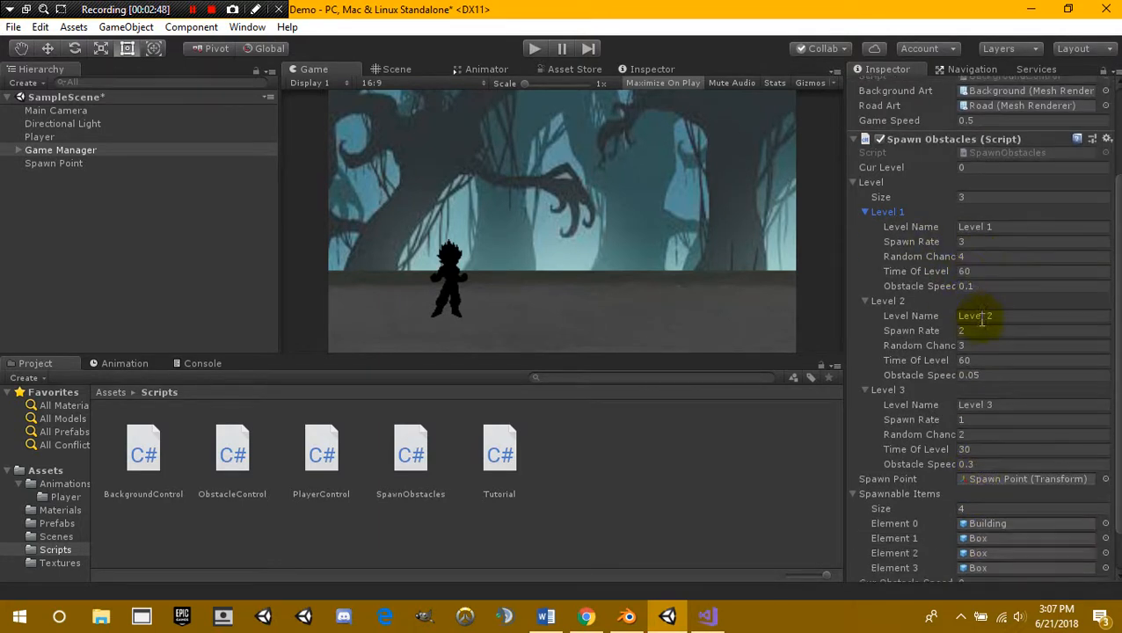
- Review the spawn rate, random chance, time and obstacle speed settings of all three levels, leaving the Level list collapsed
{"action": "scroll", "coordinate": [943, 477], "scroll_direction": "up", "scroll_amount": 3}
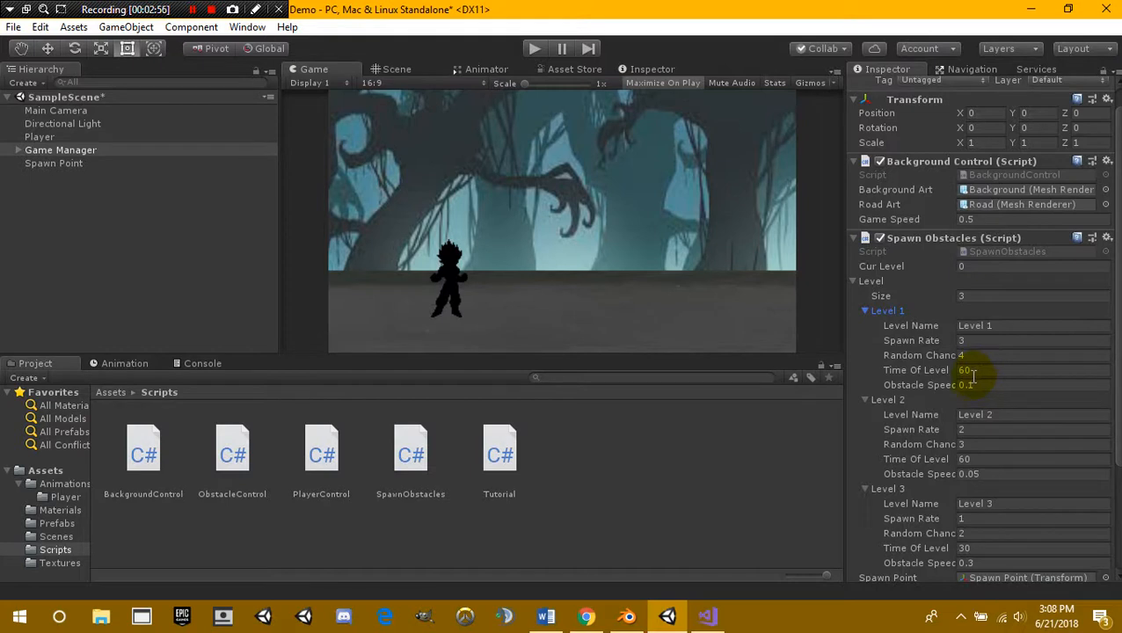
{"action": "scroll", "coordinate": [976, 370], "scroll_direction": "down", "scroll_amount": 2}
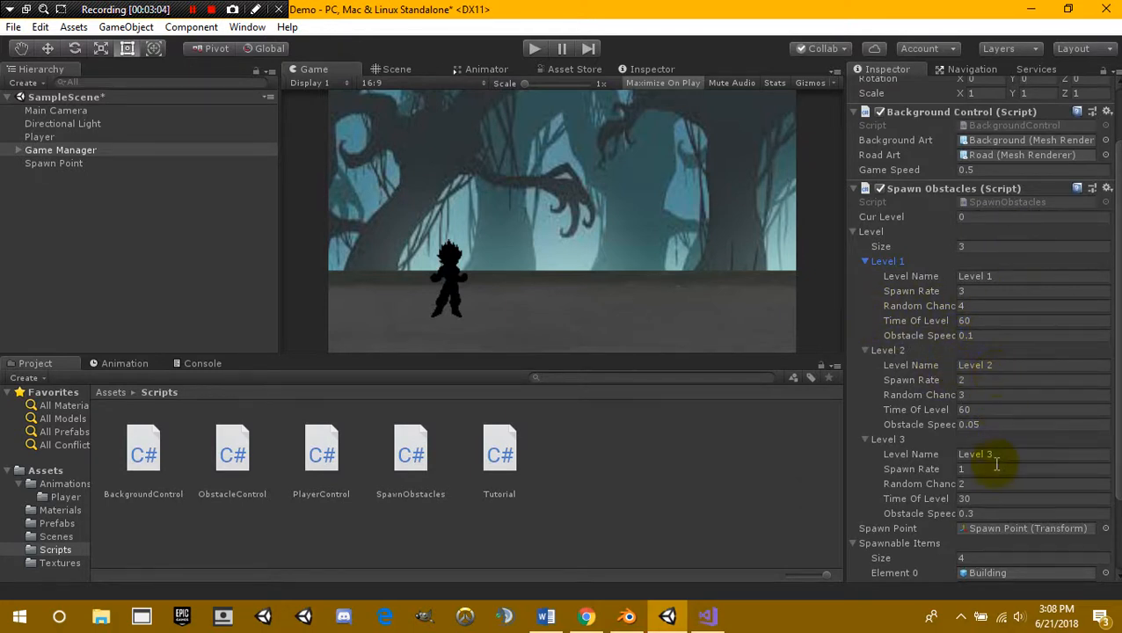
{"action": "left_click", "coordinate": [851, 230]}
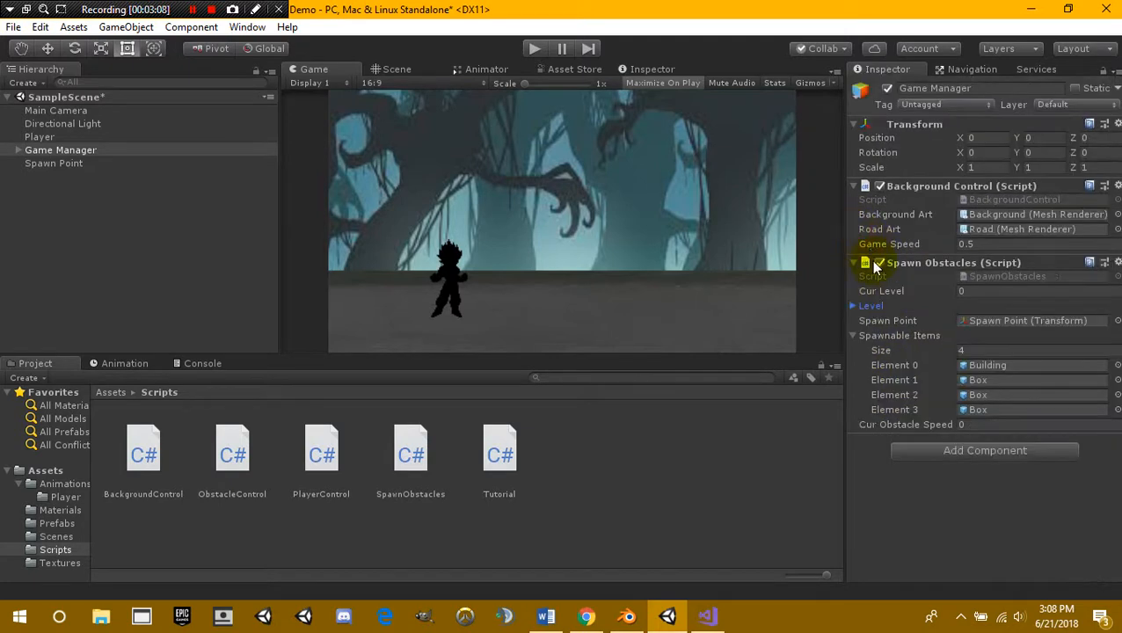
{"action": "left_click", "coordinate": [849, 308]}
{"action": "left_click", "coordinate": [848, 307]}
- Assign the scene's Spawn Point object to the Spawn Point reference of the Game Manager's Spawn Obstacles script
{"action": "left_click", "coordinate": [49, 164]}
{"action": "left_click_drag", "start_coordinate": [47, 165], "coordinate": [1013, 326]}
- Try array sizes of 2 and 6 for Spawnable Items in the Spawn Obstacles script
{"action": "left_click", "coordinate": [852, 336]}
{"action": "left_click", "coordinate": [852, 336]}
{"action": "left_click", "coordinate": [983, 350]}
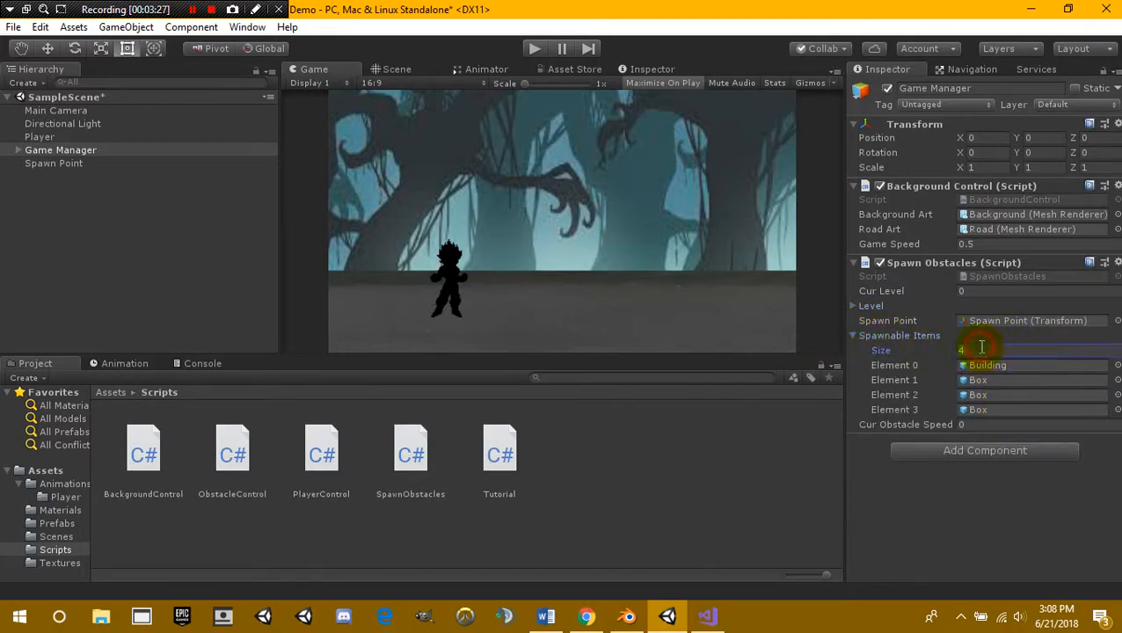
{"action": "type", "text": "2"}
{"action": "key", "text": "Return"}
{"action": "type", "text": "6"}
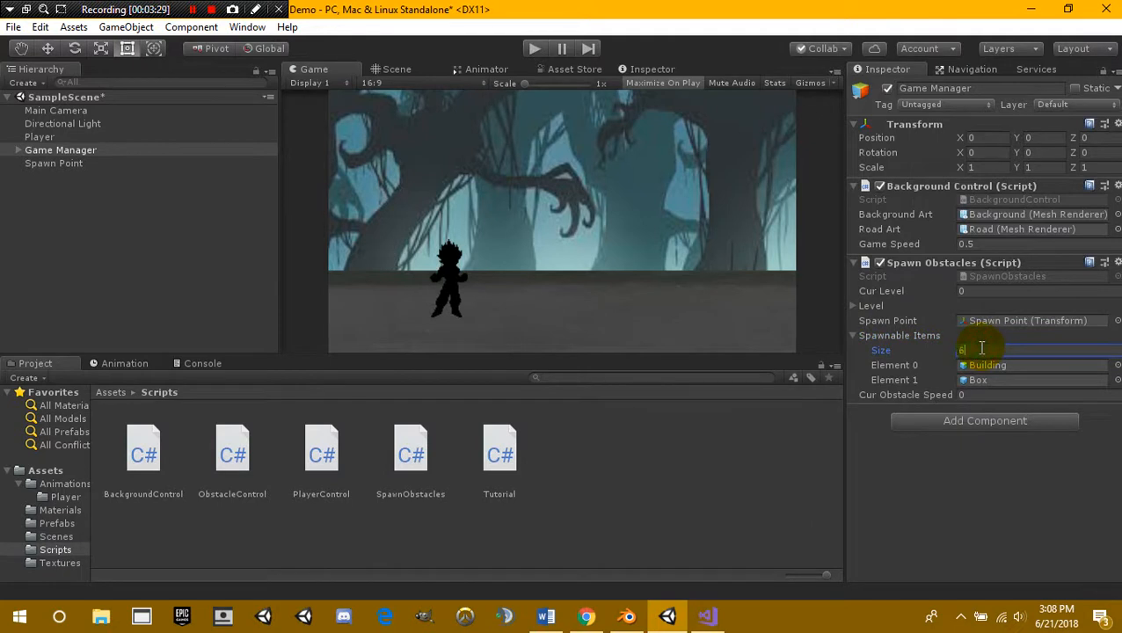
{"action": "key", "text": "Return"}
- Set the Spawnable Items array size to 3 and recheck the per-level settings in the Level list
{"action": "left_click", "coordinate": [984, 348]}
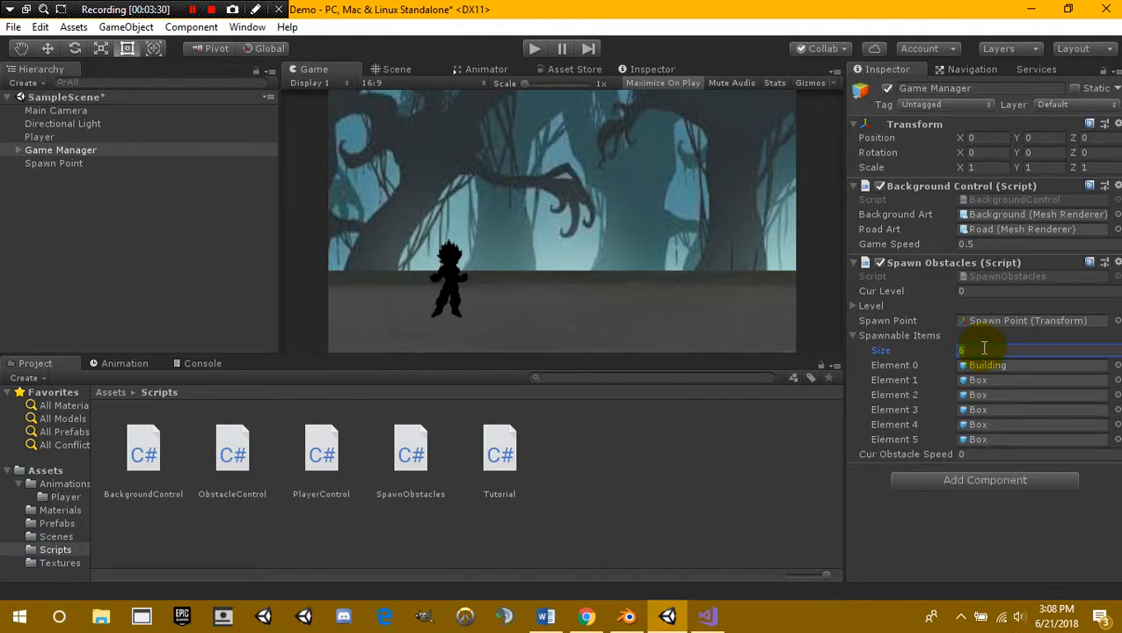
{"action": "type", "text": "3"}
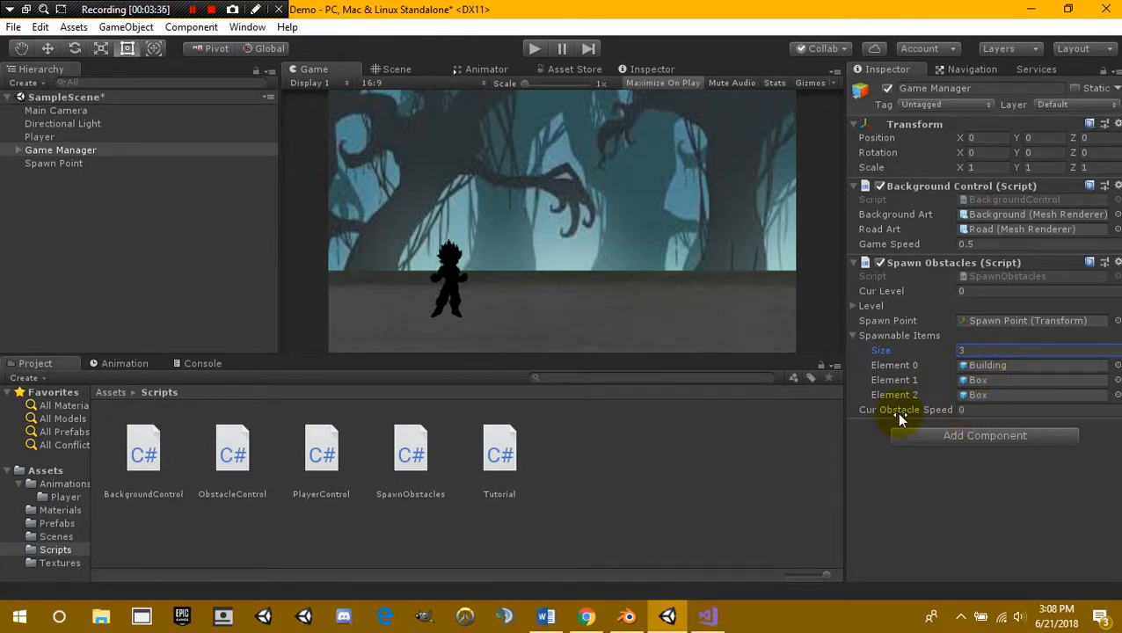
{"action": "left_click", "coordinate": [853, 305]}
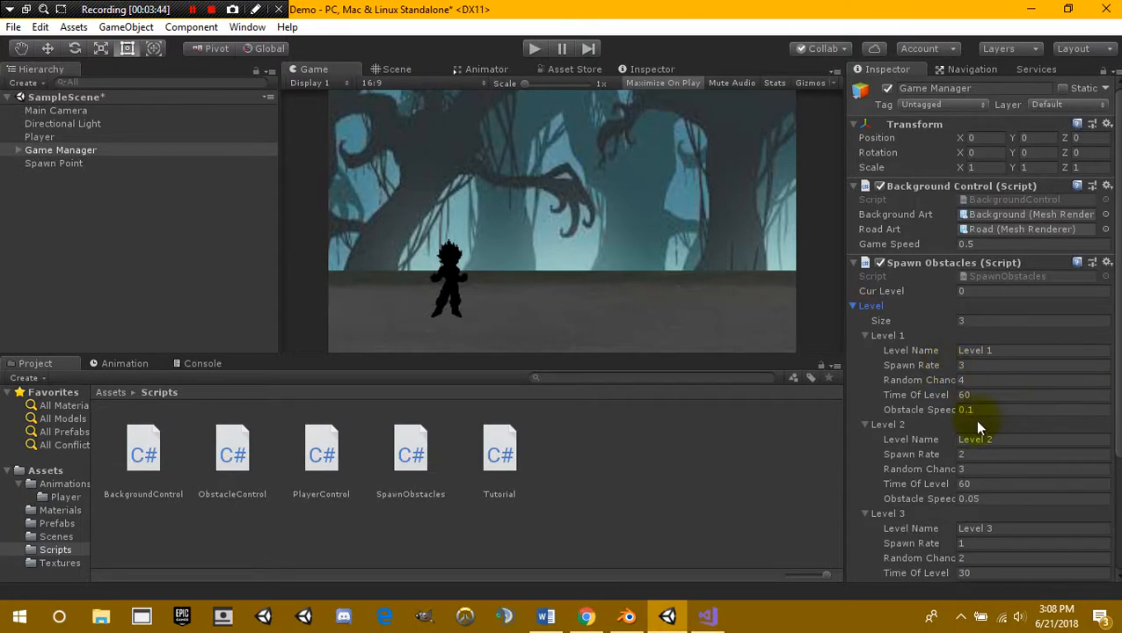
{"action": "left_click", "coordinate": [852, 306]}
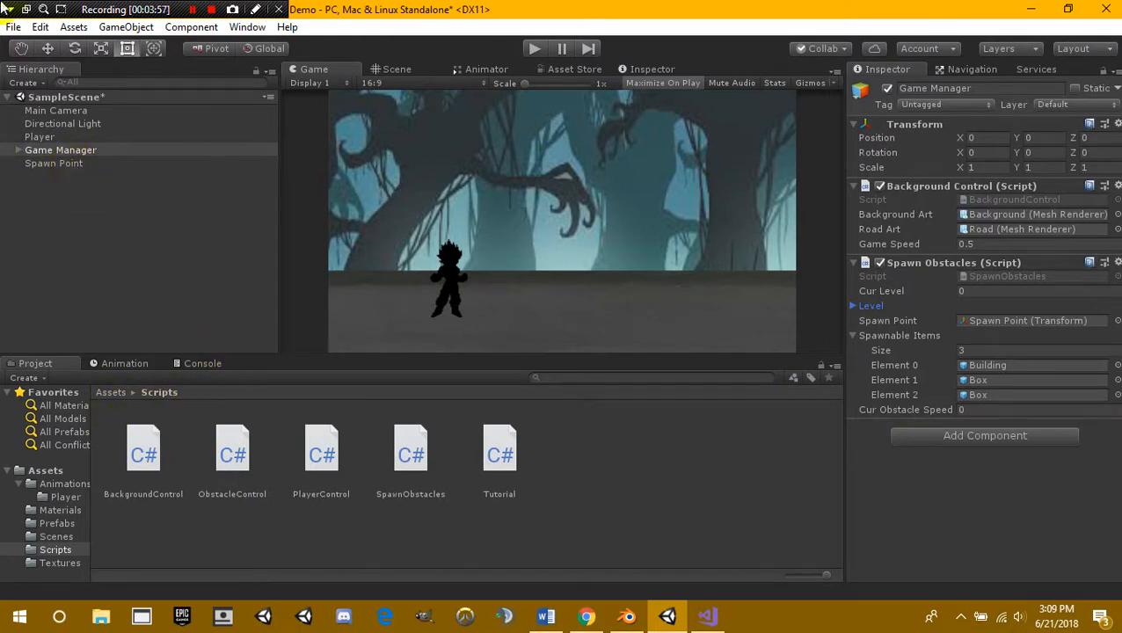
- Add an instance of the Building prefab from the Prefabs folder to the scene hierarchy
{"action": "left_click", "coordinate": [62, 525]}
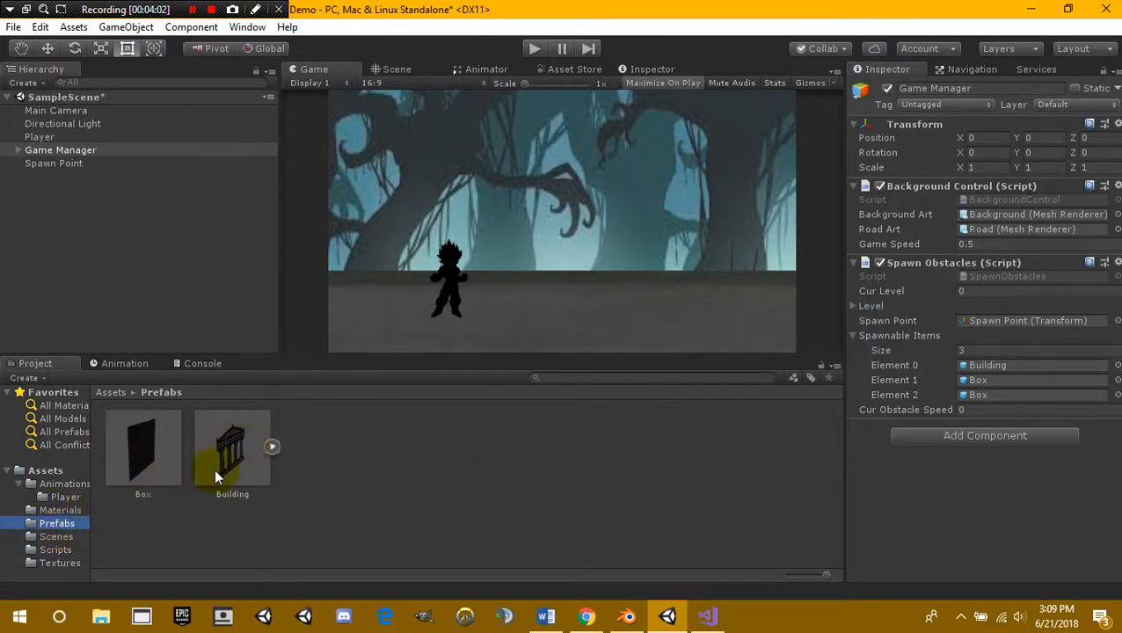
{"action": "left_click", "coordinate": [241, 472]}
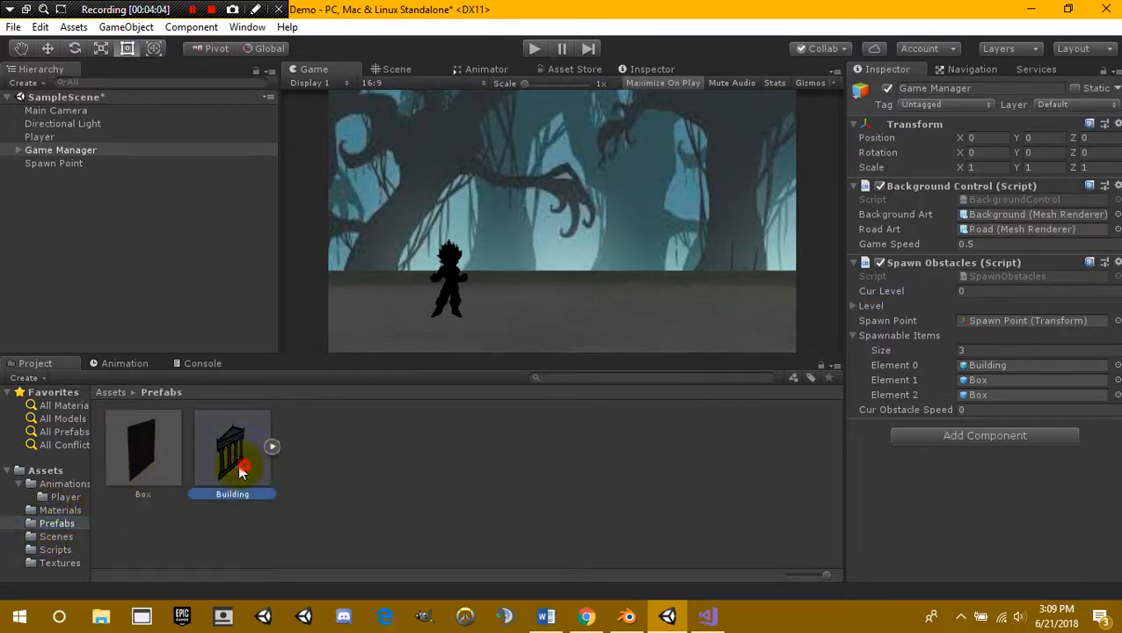
{"action": "left_click_drag", "start_coordinate": [241, 472], "coordinate": [197, 241]}
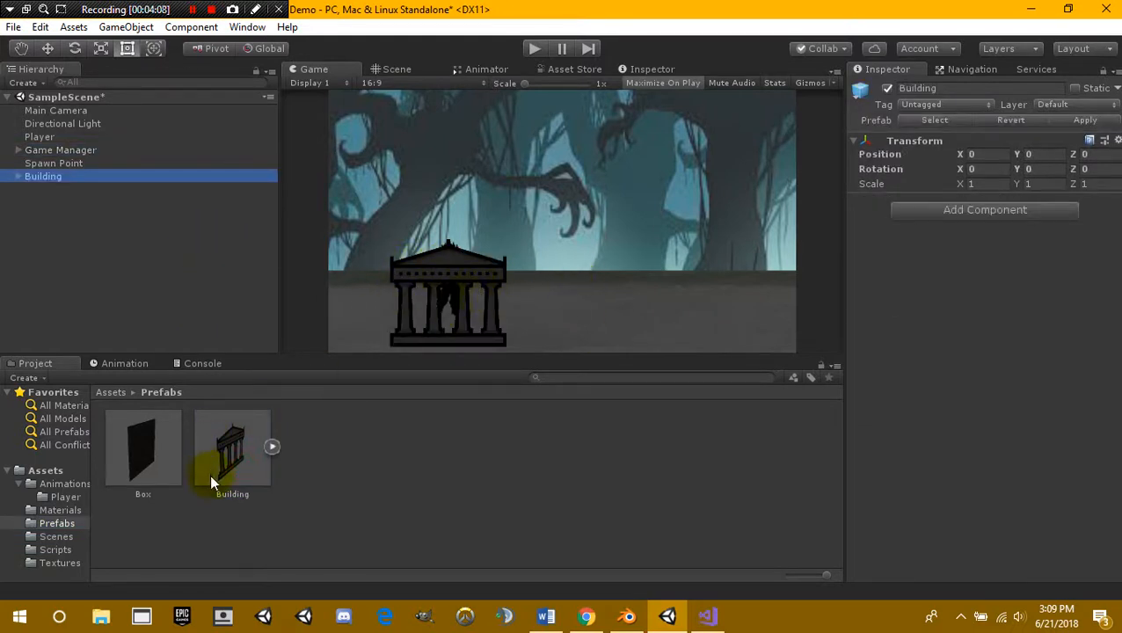
- Expand the Building object and compare the components of the parent with those of its Building1 child
{"action": "left_click_drag", "start_coordinate": [240, 435], "coordinate": [23, 175]}
{"action": "left_click", "coordinate": [64, 190]}
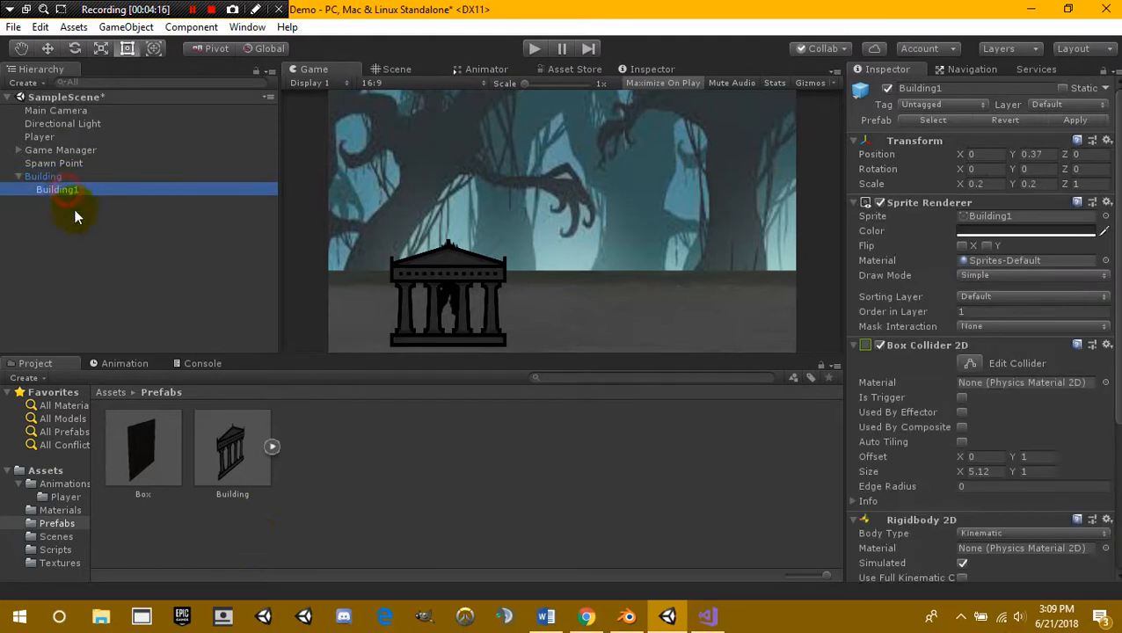
{"action": "left_click", "coordinate": [62, 178]}
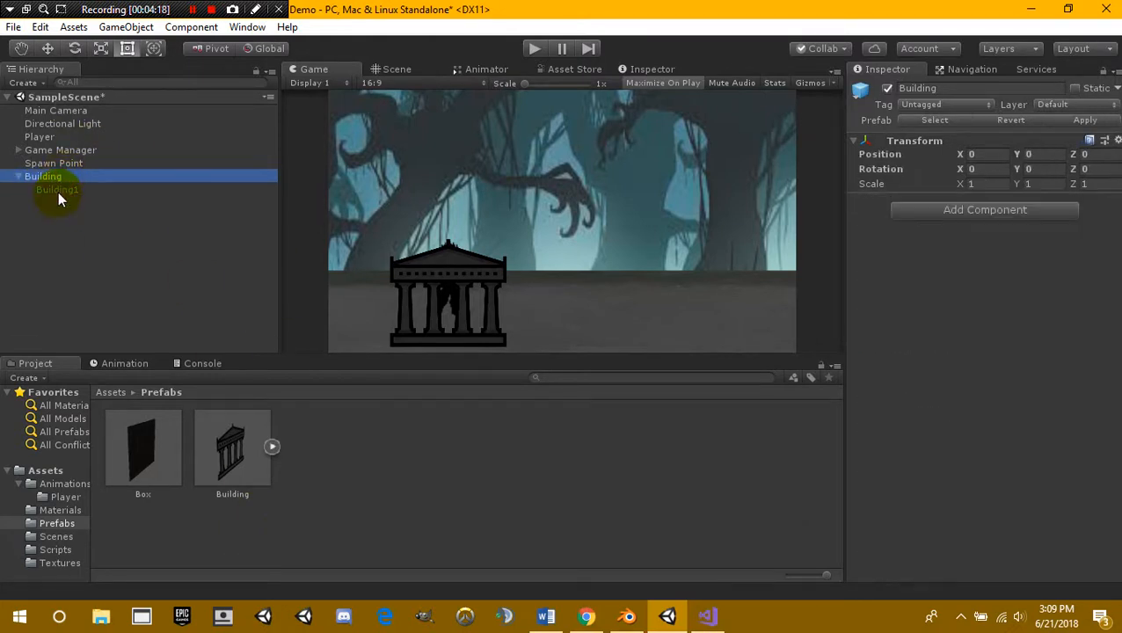
{"action": "left_click", "coordinate": [60, 190]}
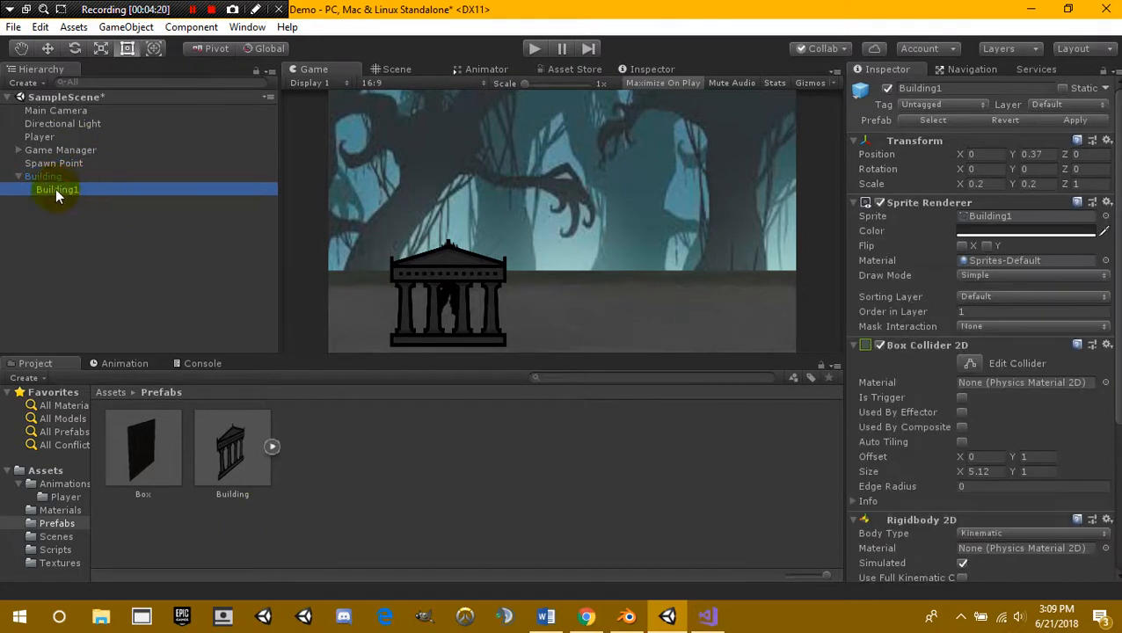
{"action": "left_click", "coordinate": [60, 176]}
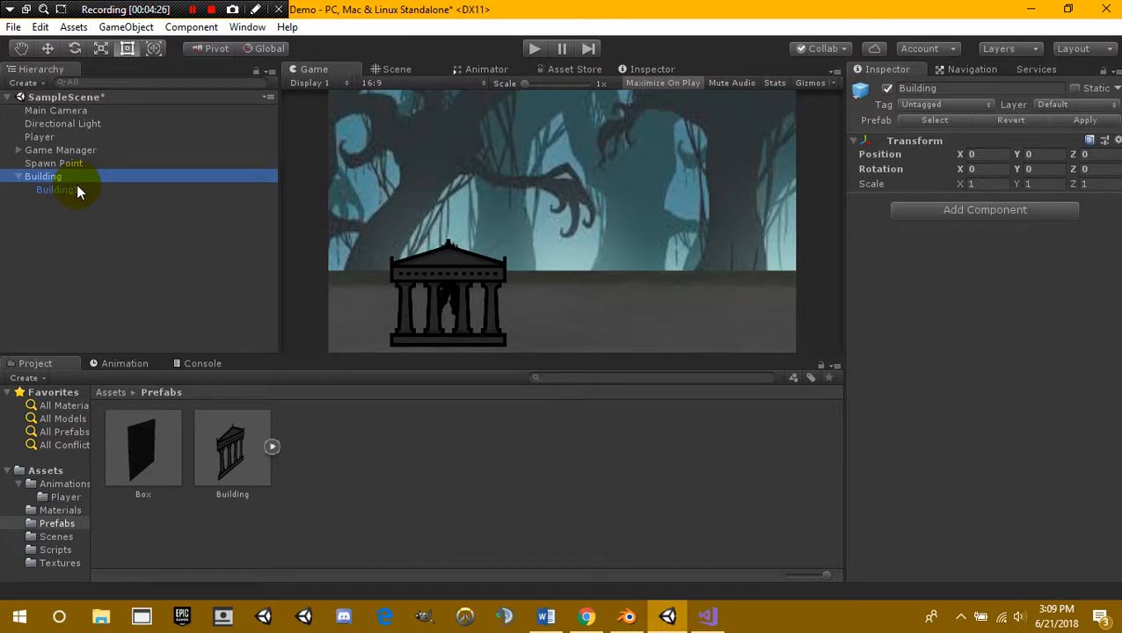
{"action": "left_click", "coordinate": [76, 190]}
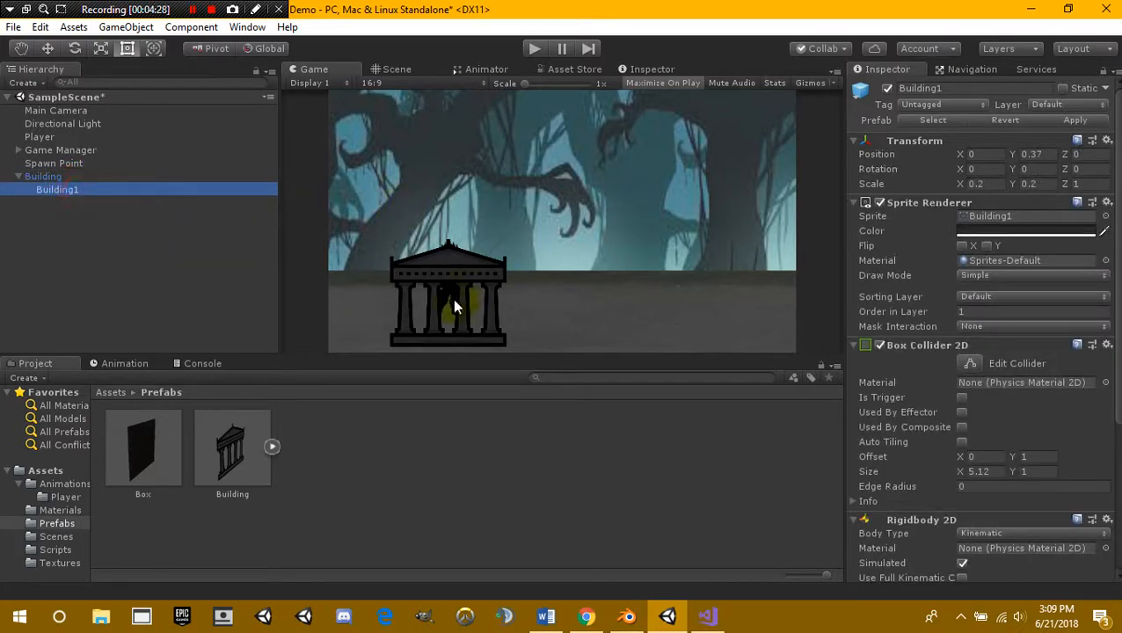
- Switch to the Scene view and compare the Spawn Point's position with the Building parent and its Building1 child
{"action": "left_click", "coordinate": [396, 71]}
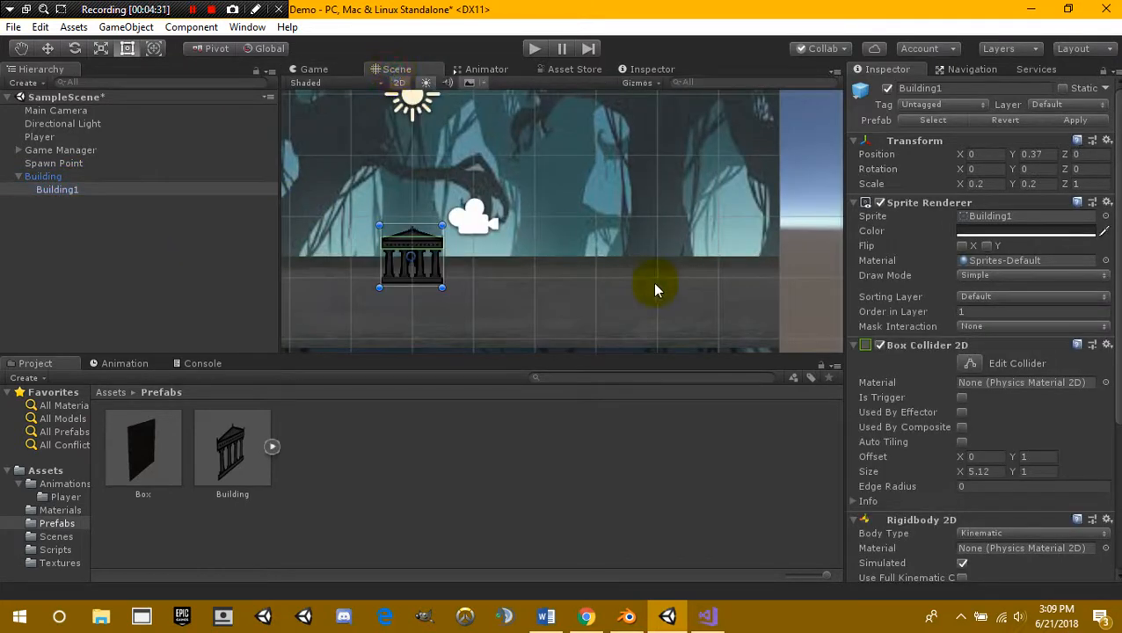
{"action": "scroll", "coordinate": [834, 260], "scroll_direction": "up", "scroll_amount": 5}
{"action": "left_click", "coordinate": [58, 164]}
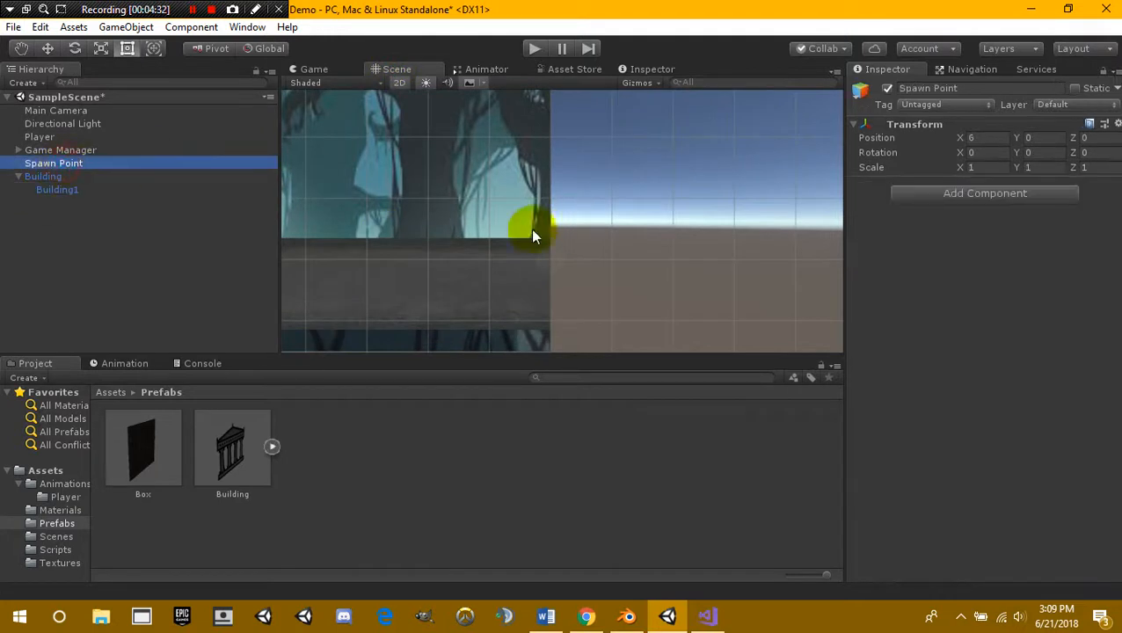
{"action": "left_click", "coordinate": [57, 187]}
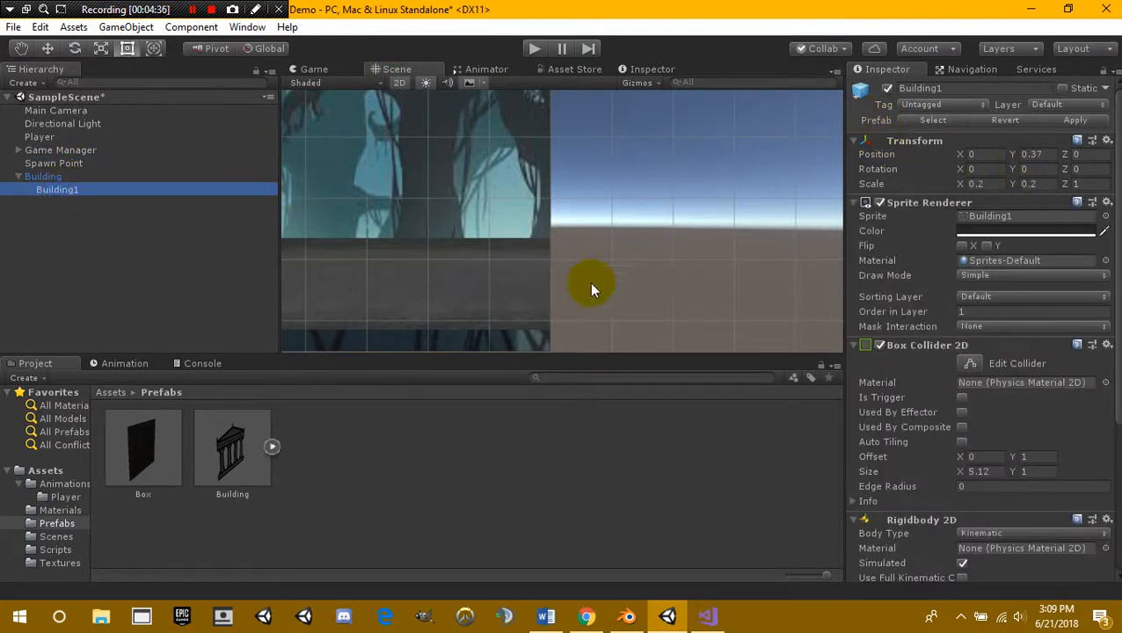
{"action": "left_click", "coordinate": [55, 176]}
{"action": "mouse_move", "coordinate": [537, 233]}
{"action": "middle_mouse_down"}
{"action": "mouse_move", "coordinate": [558, 206]}
{"action": "mouse_move", "coordinate": [543, 245]}
{"action": "middle_mouse_up"}
{"action": "left_click", "coordinate": [63, 188]}
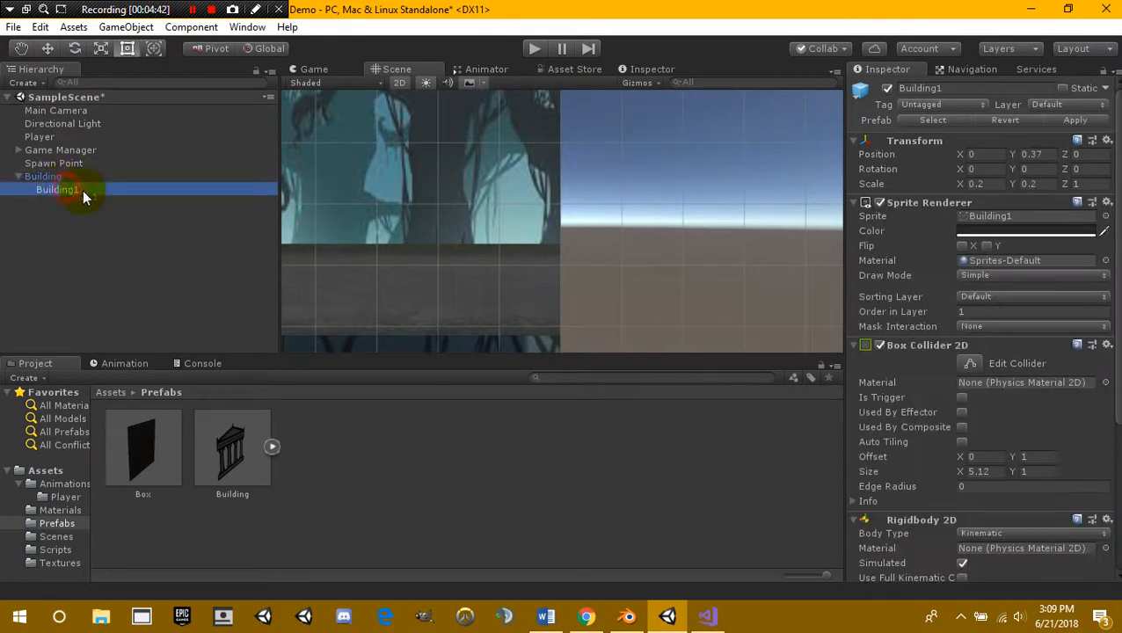
- Examine Building1's collider outline in the scene and its Box Collider 2D and Rigidbody 2D settings
{"action": "scroll", "coordinate": [565, 263], "scroll_direction": "up", "scroll_amount": 2}
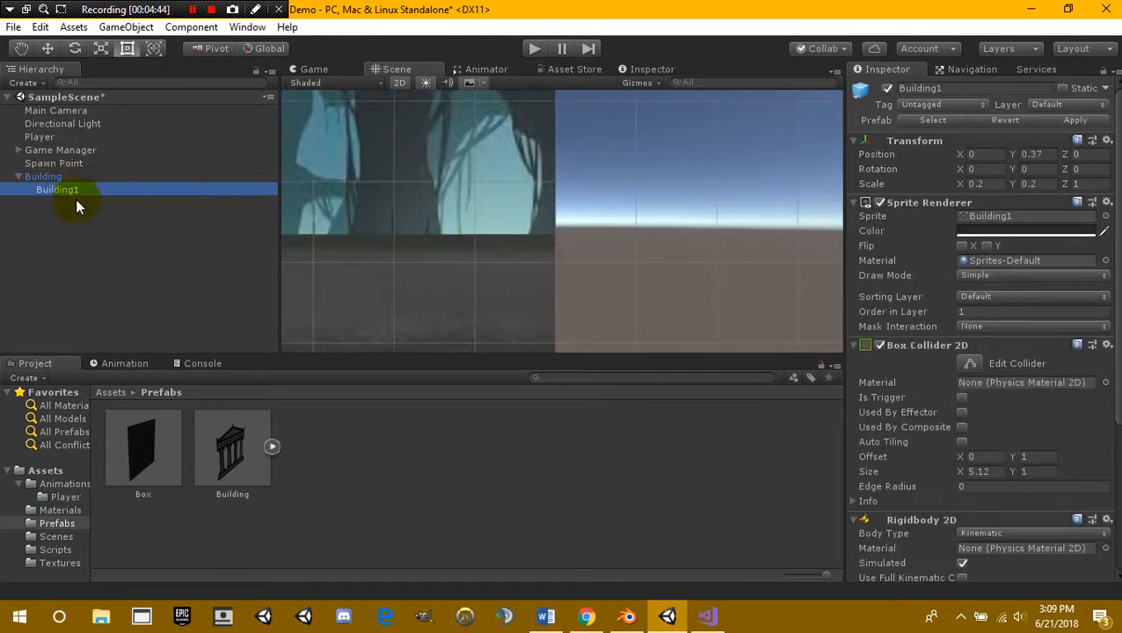
{"action": "middle_click_drag", "start_coordinate": [431, 238], "coordinate": [563, 238]}
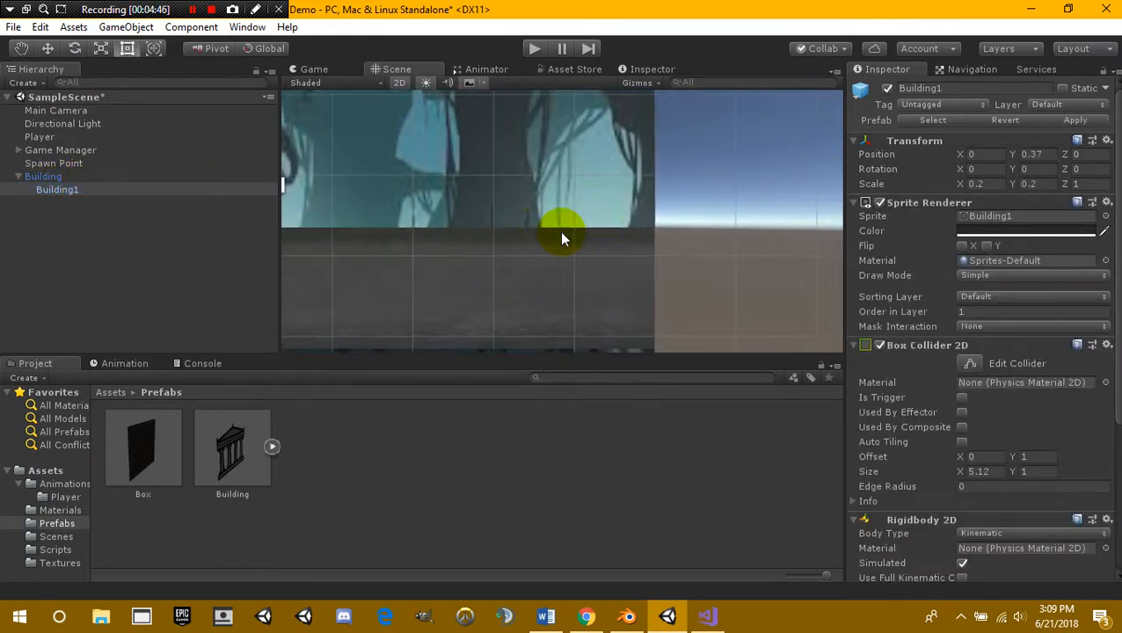
{"action": "middle_click_drag", "start_coordinate": [385, 235], "coordinate": [567, 252]}
{"action": "middle_click_drag", "start_coordinate": [661, 261], "coordinate": [694, 258]}
{"action": "middle_click_drag", "start_coordinate": [561, 255], "coordinate": [662, 258]}
{"action": "scroll", "coordinate": [565, 265], "scroll_direction": "up", "scroll_amount": 3}
{"action": "middle_click_drag", "start_coordinate": [520, 251], "coordinate": [544, 263]}
{"action": "scroll", "coordinate": [543, 263], "scroll_direction": "up", "scroll_amount": 2}
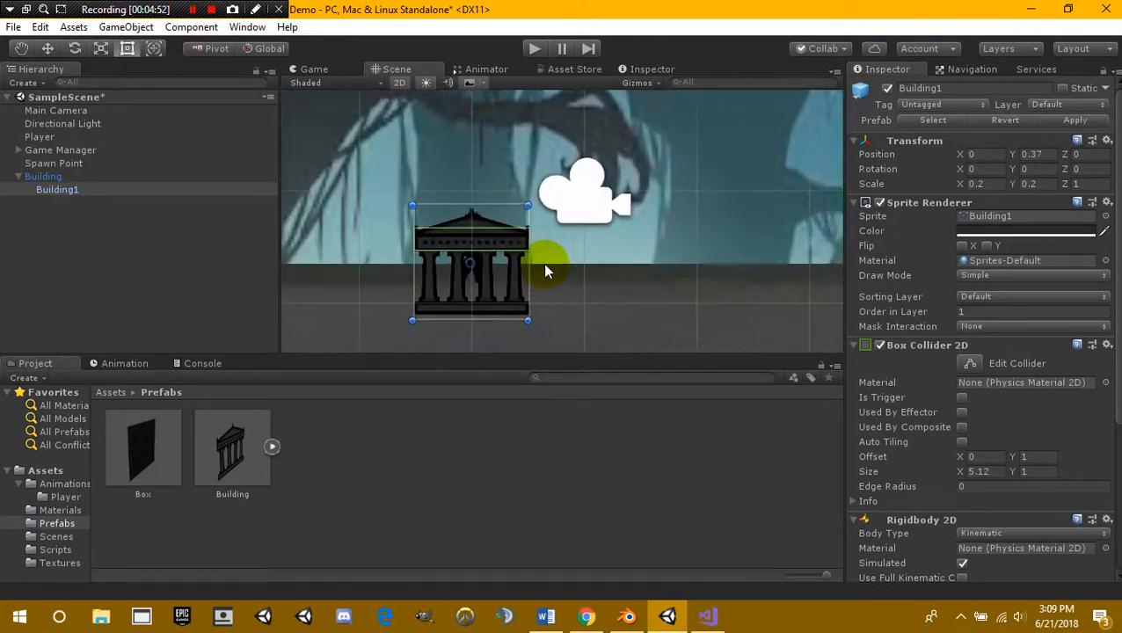
{"action": "scroll", "coordinate": [567, 269], "scroll_direction": "down", "scroll_amount": 2}
{"action": "middle_click_drag", "start_coordinate": [625, 269], "coordinate": [475, 231]}
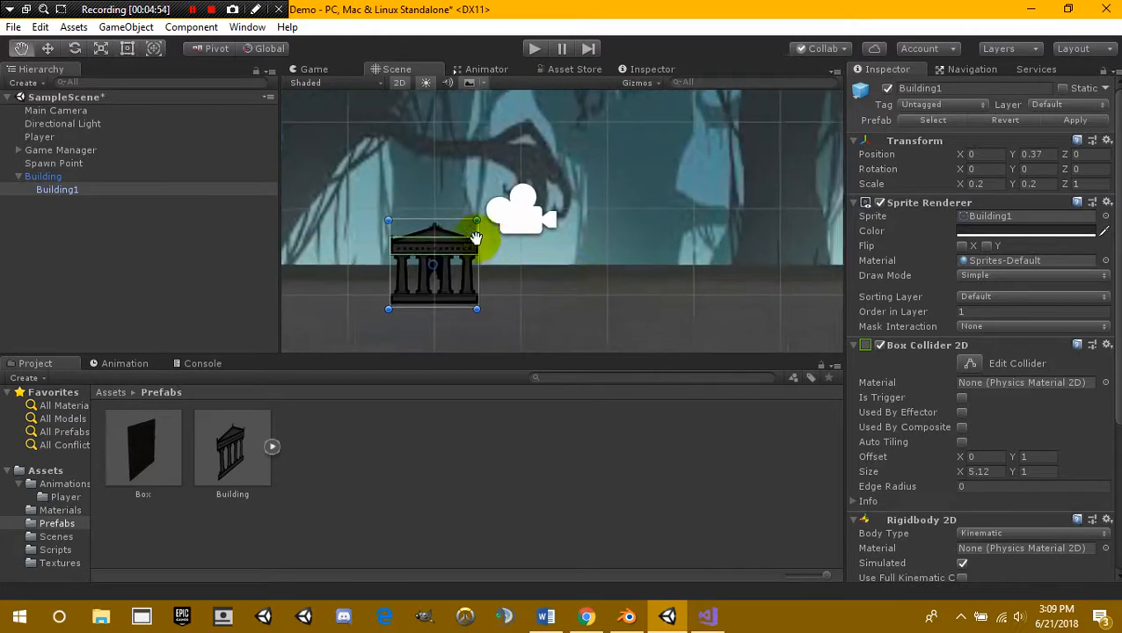
{"action": "middle_click_drag", "start_coordinate": [593, 263], "coordinate": [760, 266]}
{"action": "scroll", "coordinate": [549, 274], "scroll_direction": "up", "scroll_amount": 3}
{"action": "middle_click_drag", "start_coordinate": [532, 261], "coordinate": [540, 293]}
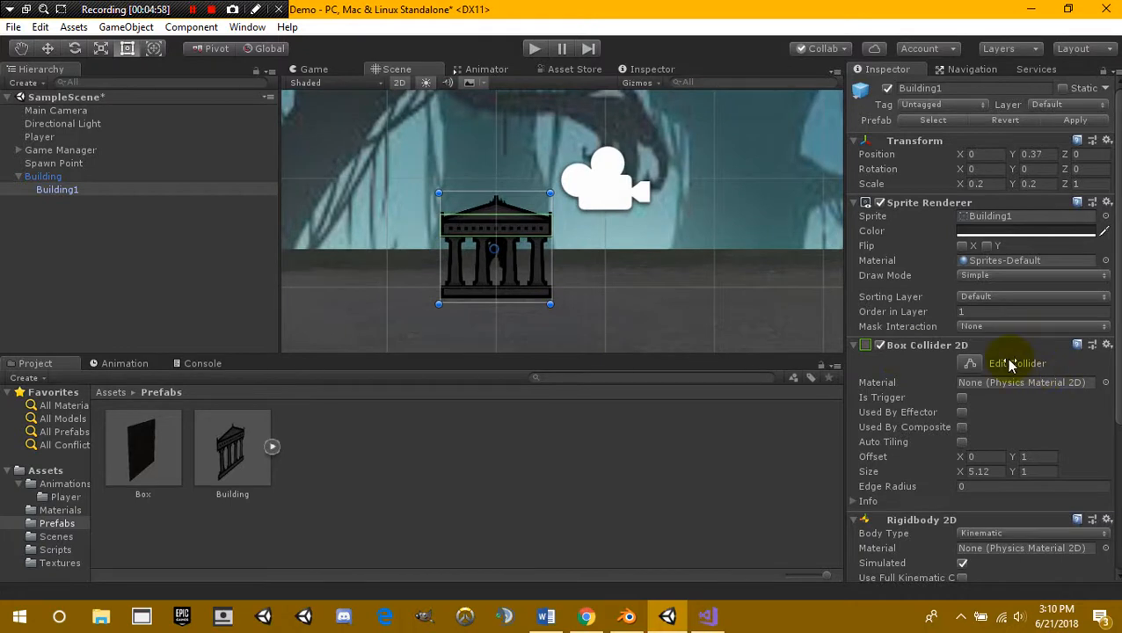
{"action": "scroll", "coordinate": [1001, 363], "scroll_direction": "down", "scroll_amount": 3}
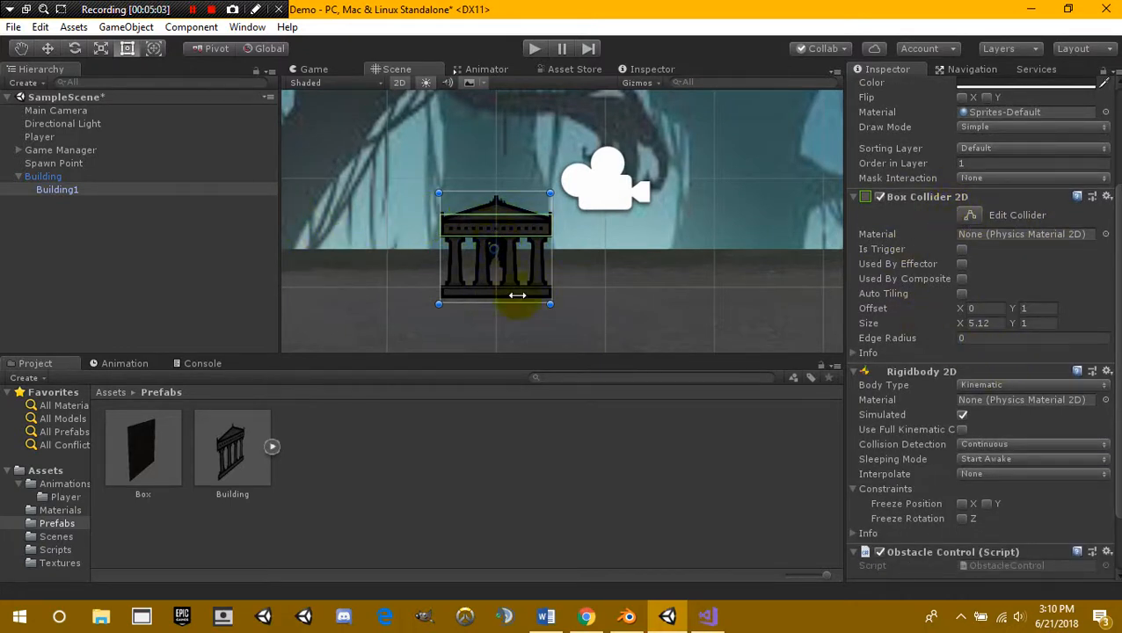
- Expand Game Manager and Road, and examine where the Ground Collider lies relative to the building's base
{"action": "left_click", "coordinate": [18, 151]}
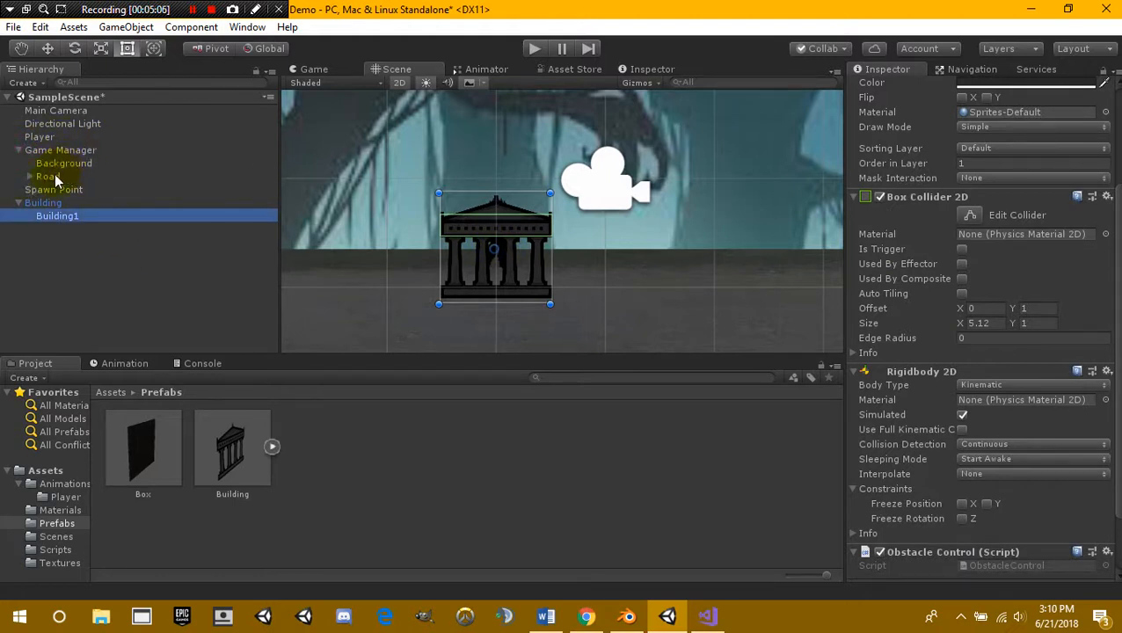
{"action": "left_click", "coordinate": [29, 176]}
{"action": "left_click", "coordinate": [44, 175]}
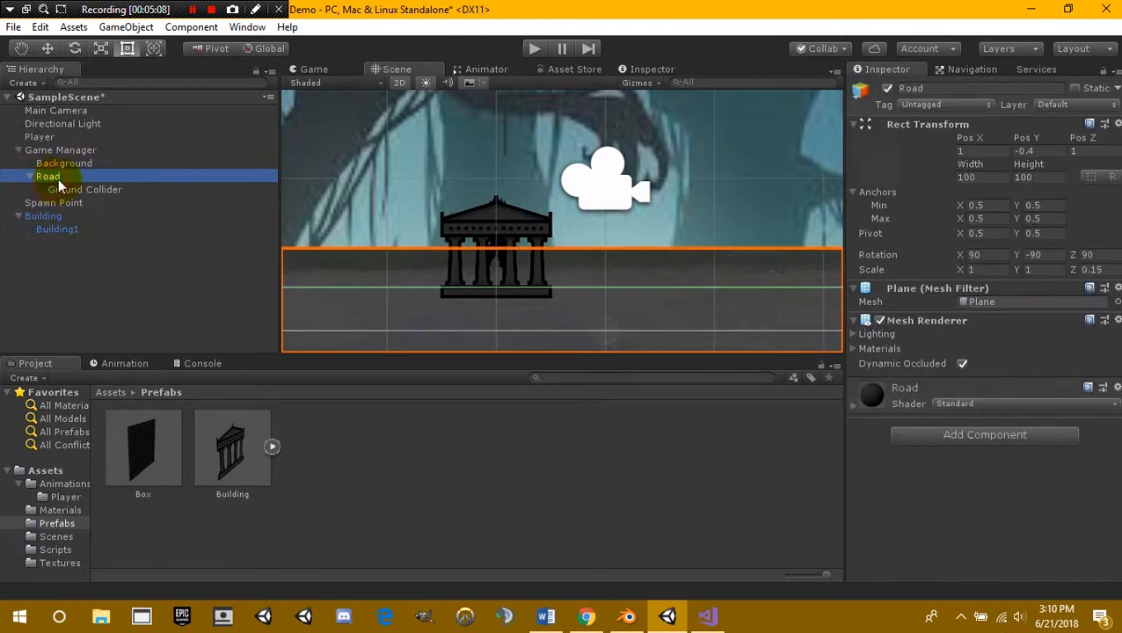
{"action": "left_click", "coordinate": [103, 190]}
{"action": "middle_click_drag", "start_coordinate": [620, 281], "coordinate": [651, 216]}
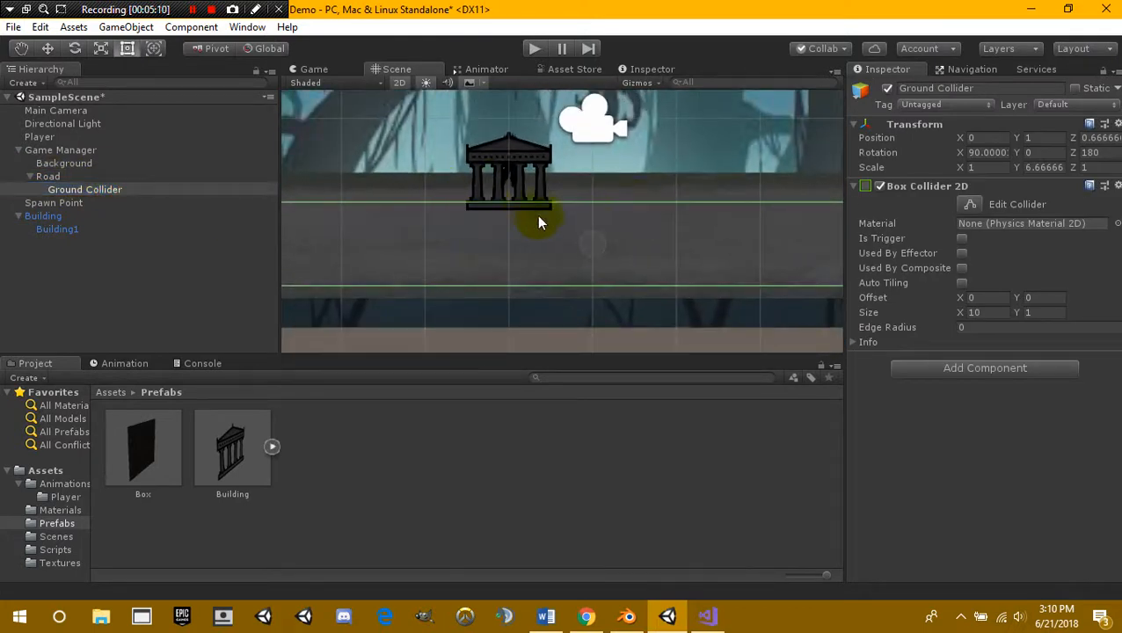
{"action": "middle_click_drag", "start_coordinate": [539, 223], "coordinate": [508, 292]}
{"action": "scroll", "coordinate": [510, 265], "scroll_direction": "up", "scroll_amount": 2}
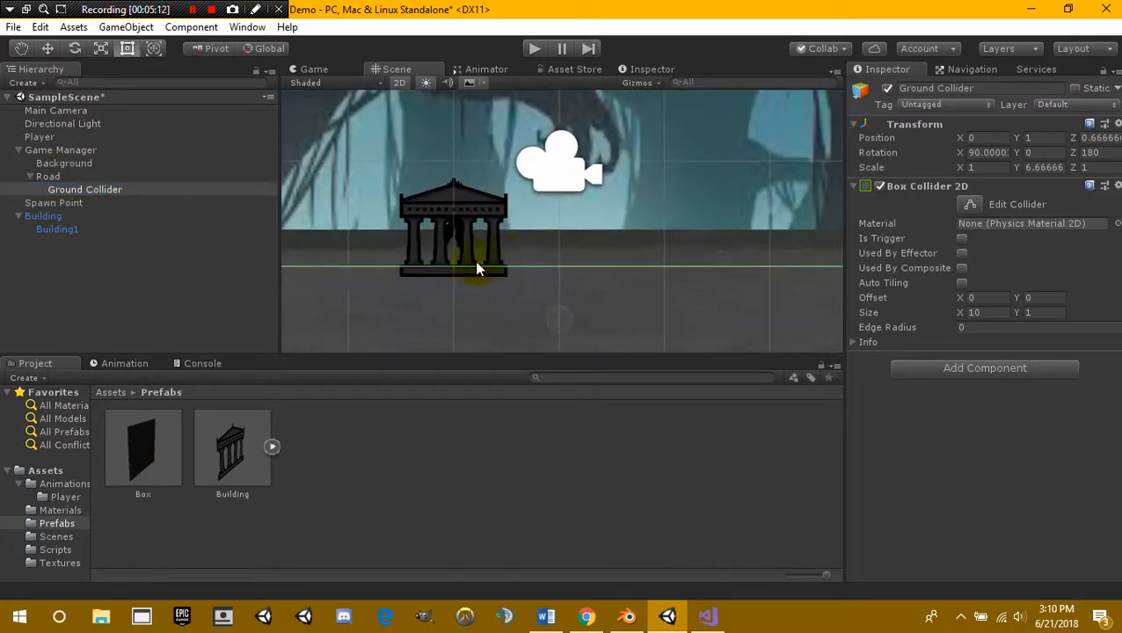
- Collapse Road, select the Building parent and examine the building's collider close up in the scene
{"action": "left_click", "coordinate": [29, 177]}
{"action": "left_click", "coordinate": [38, 191]}
{"action": "left_click", "coordinate": [35, 202]}
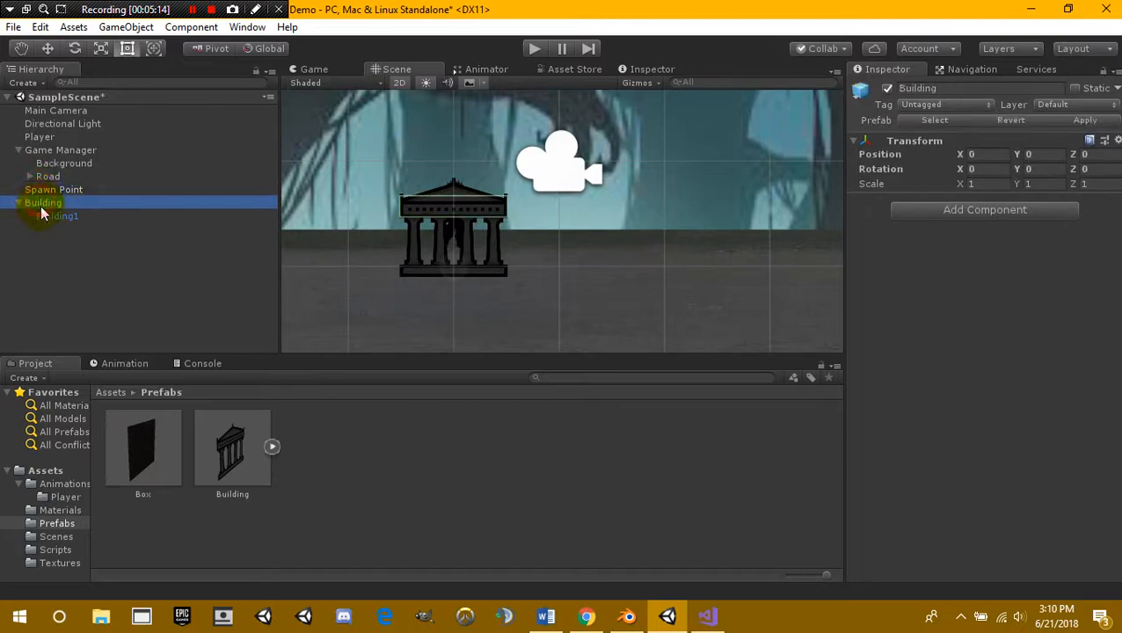
{"action": "scroll", "coordinate": [496, 246], "scroll_direction": "up", "scroll_amount": 2}
{"action": "middle_click_drag", "start_coordinate": [497, 246], "coordinate": [515, 260]}
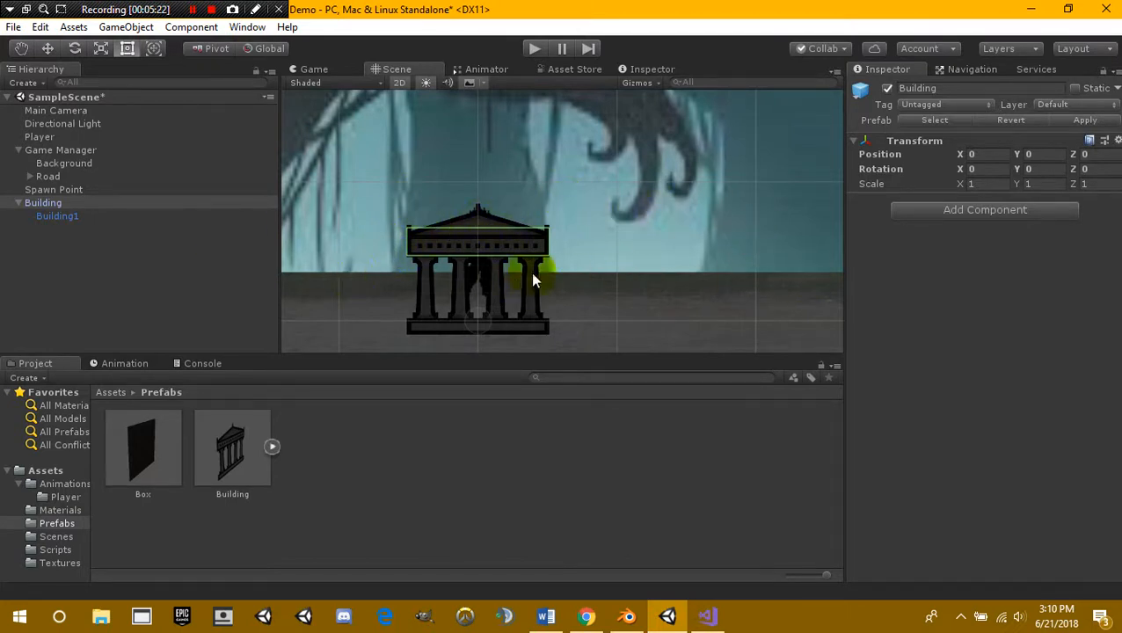
{"action": "mouse_move", "coordinate": [571, 266]}
{"action": "middle_mouse_down"}
{"action": "mouse_move", "coordinate": [576, 297]}
{"action": "mouse_move", "coordinate": [566, 254]}
{"action": "middle_mouse_up"}
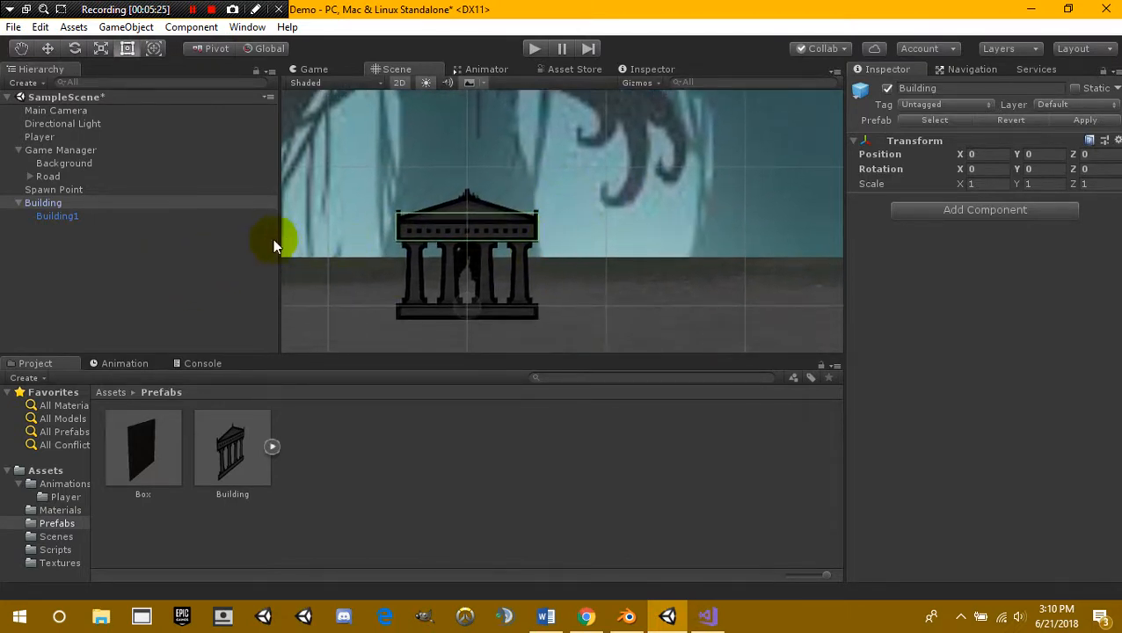
- Select the Building1 child and examine its Box Collider 2D, Rigidbody 2D and Obstacle Control components
{"action": "left_click", "coordinate": [115, 218]}
{"action": "middle_click_drag", "start_coordinate": [603, 301], "coordinate": [469, 292]}
{"action": "scroll", "coordinate": [881, 388], "scroll_direction": "down", "scroll_amount": 5}
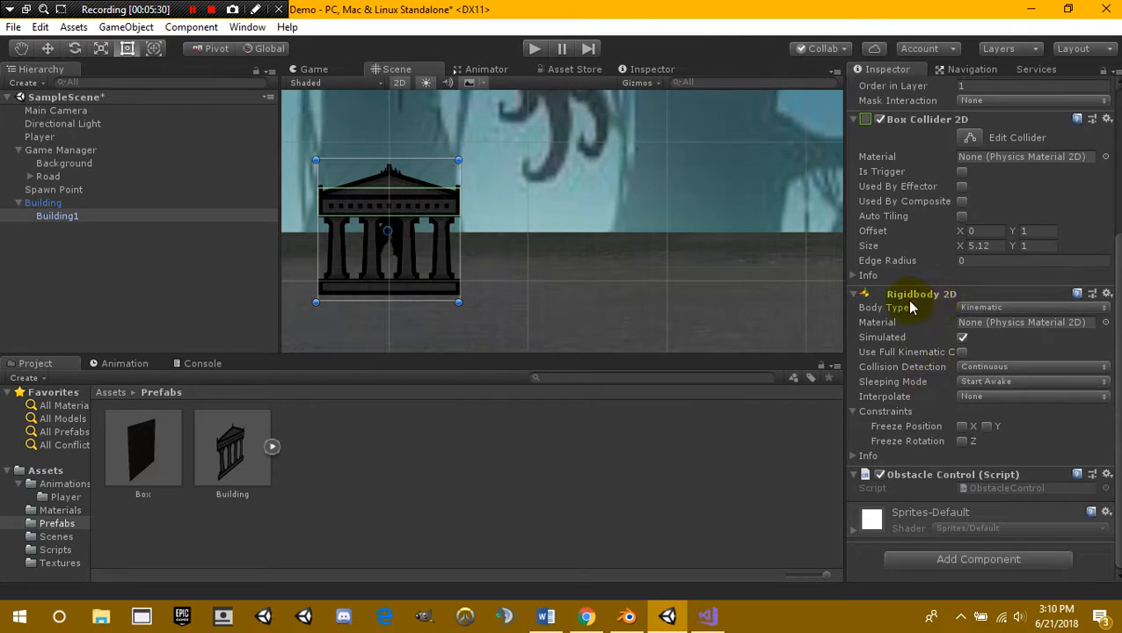
- Try an Order in Layer of -1 on Building1's Sprite Renderer and restore it to 1
{"action": "middle_click_drag", "start_coordinate": [461, 245], "coordinate": [512, 256]}
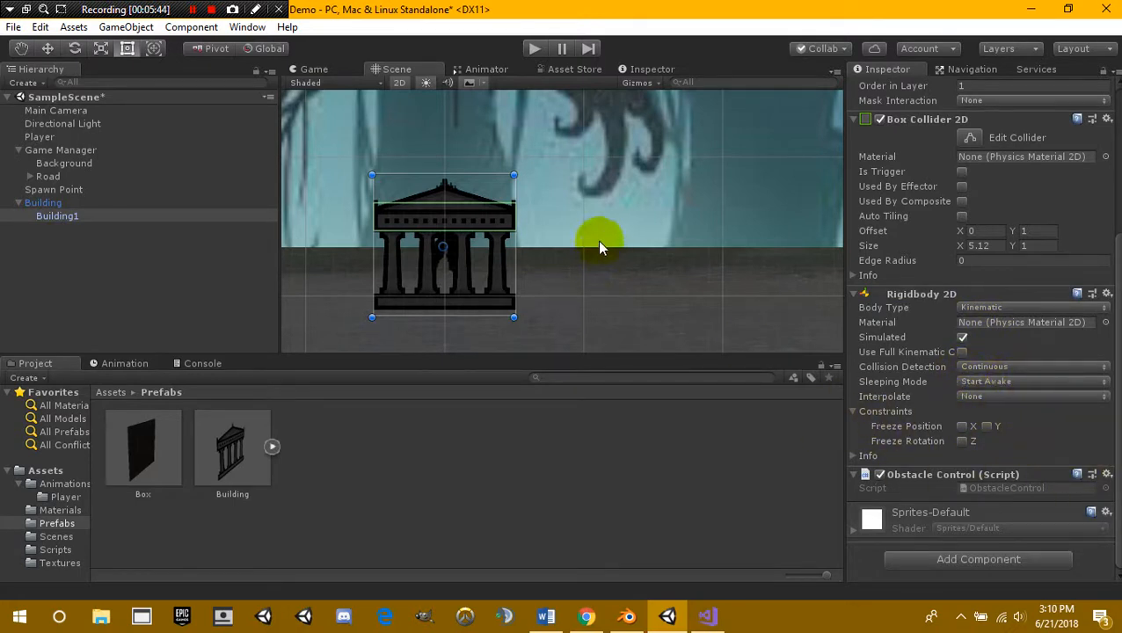
{"action": "middle_click_drag", "start_coordinate": [597, 240], "coordinate": [597, 271]}
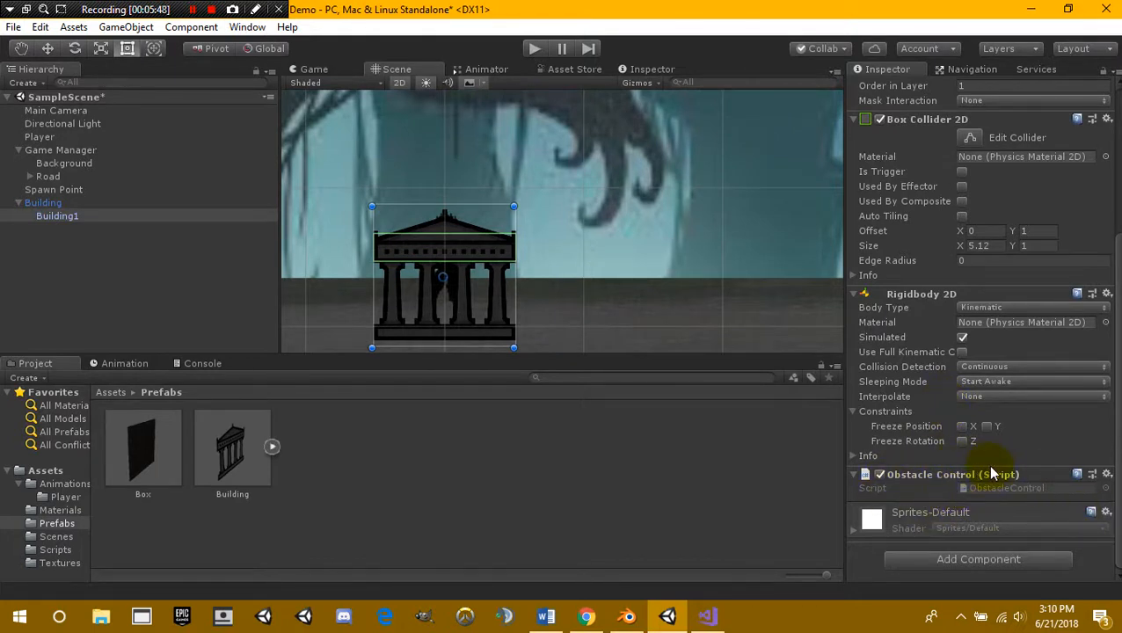
{"action": "middle_click_drag", "start_coordinate": [571, 269], "coordinate": [694, 280]}
{"action": "scroll", "coordinate": [1070, 364], "scroll_direction": "up", "scroll_amount": 5}
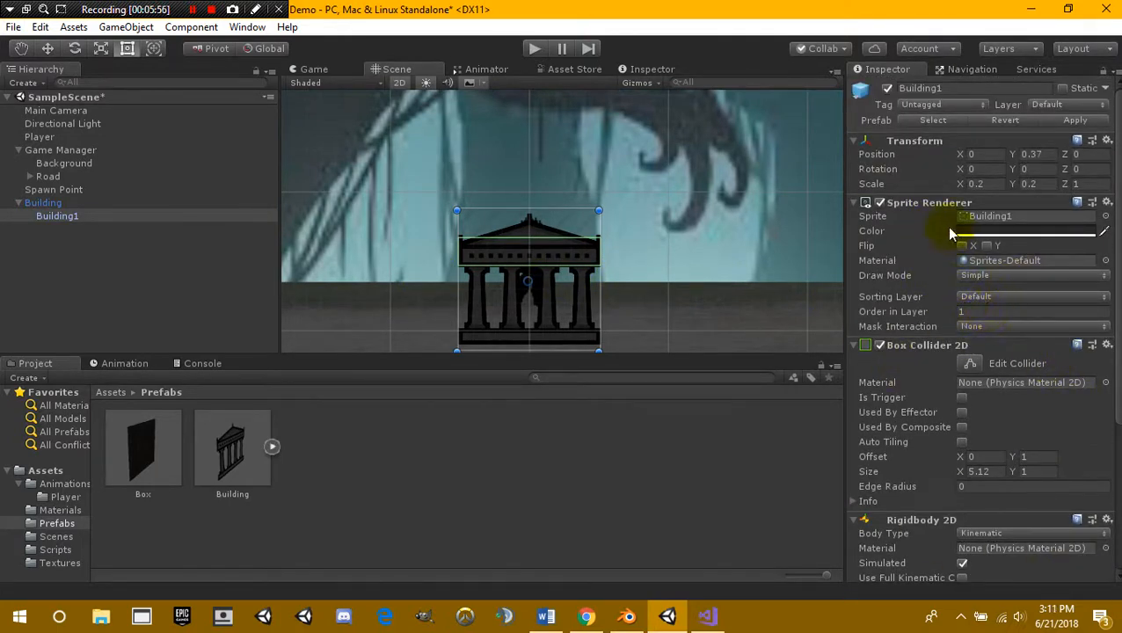
{"action": "left_click", "coordinate": [979, 311]}
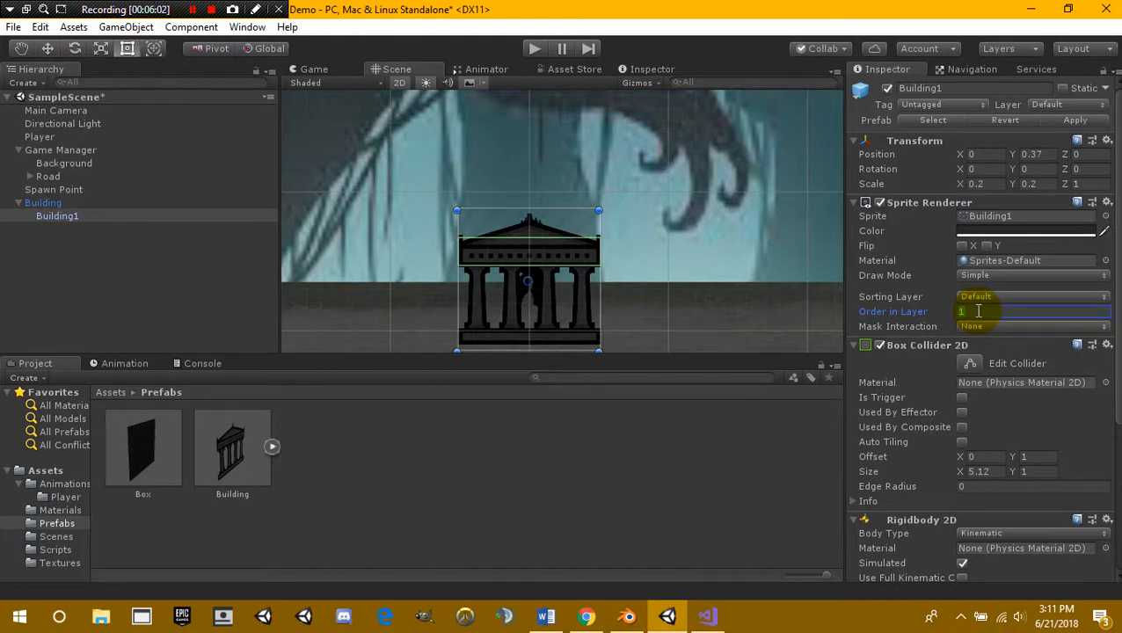
{"action": "type", "text": "-1"}
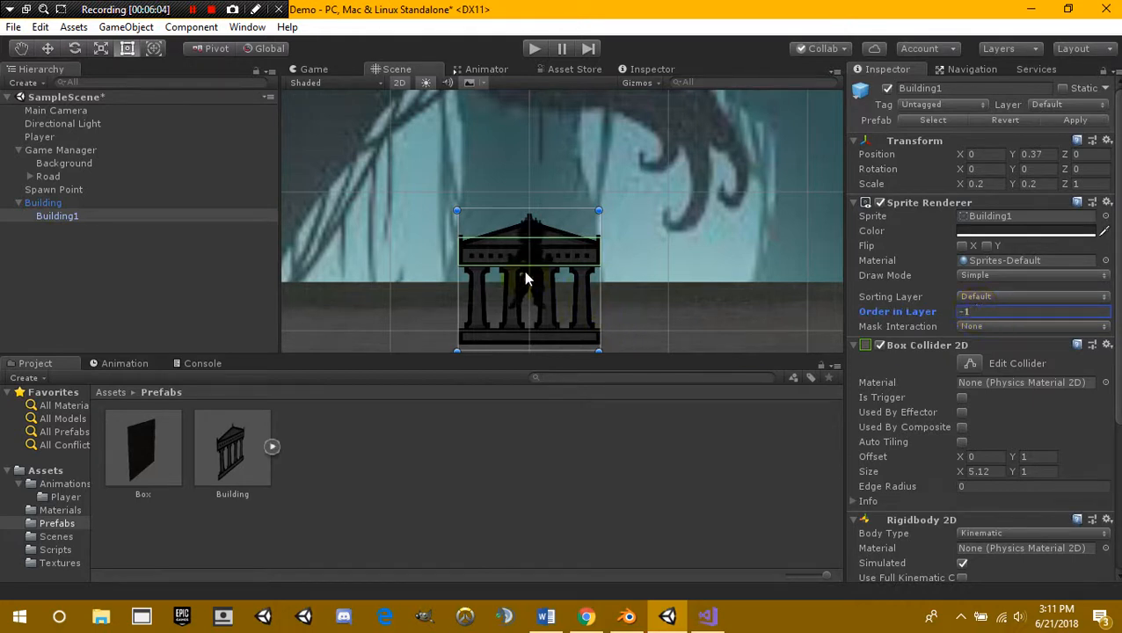
{"action": "type", "text": "1"}
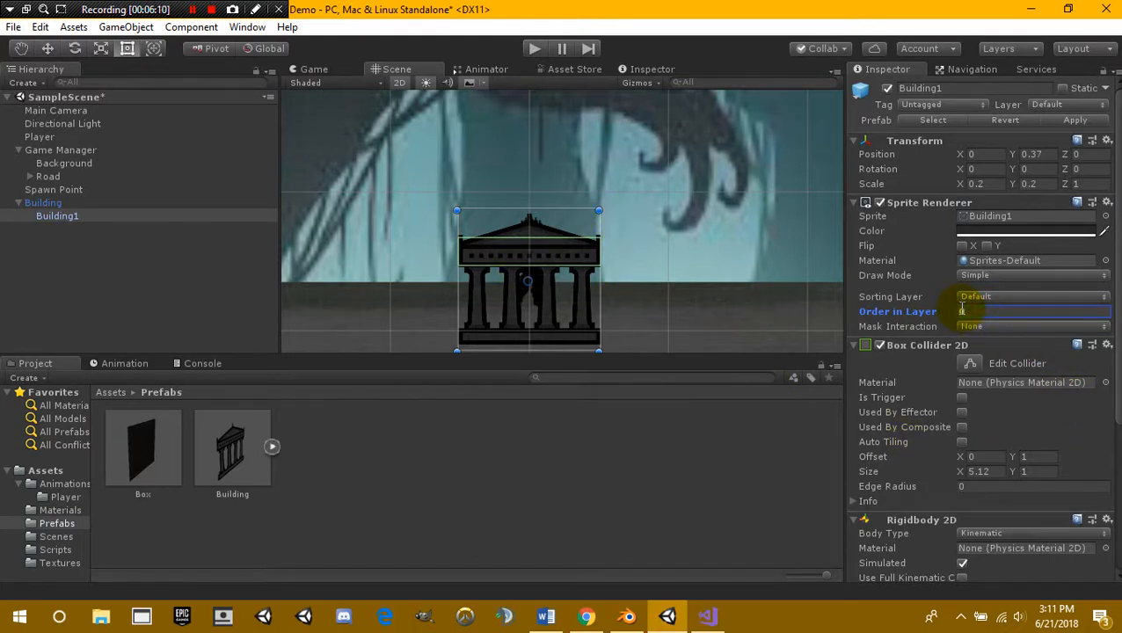
{"action": "double_click", "coordinate": [997, 313]}
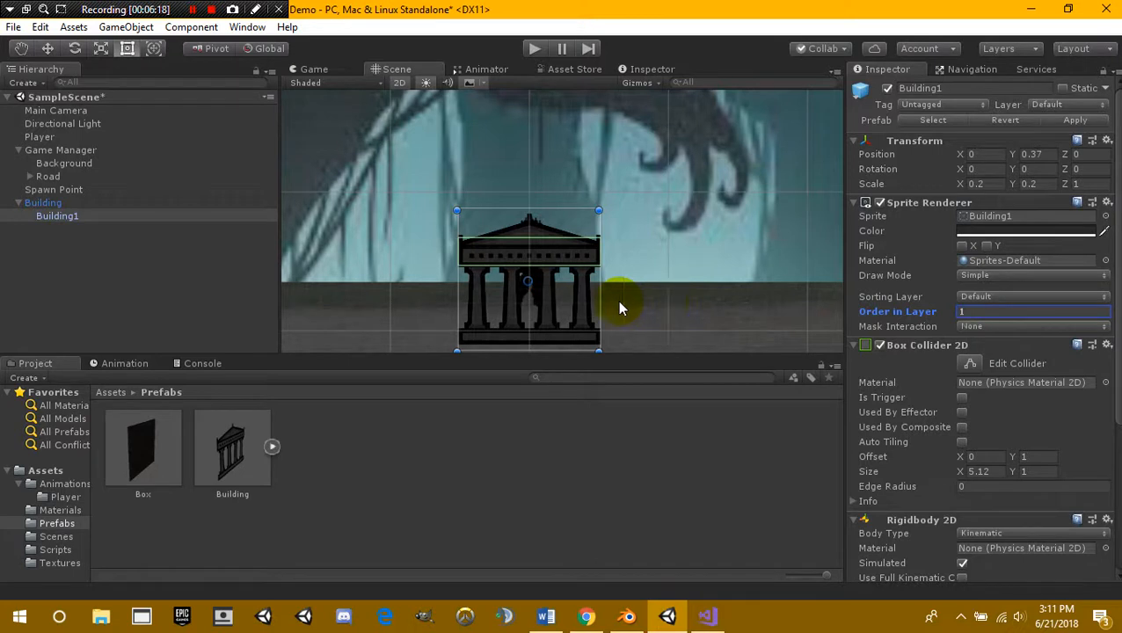
- Collapse the Building object in the hierarchy and delete it from the scene
{"action": "left_click", "coordinate": [18, 203]}
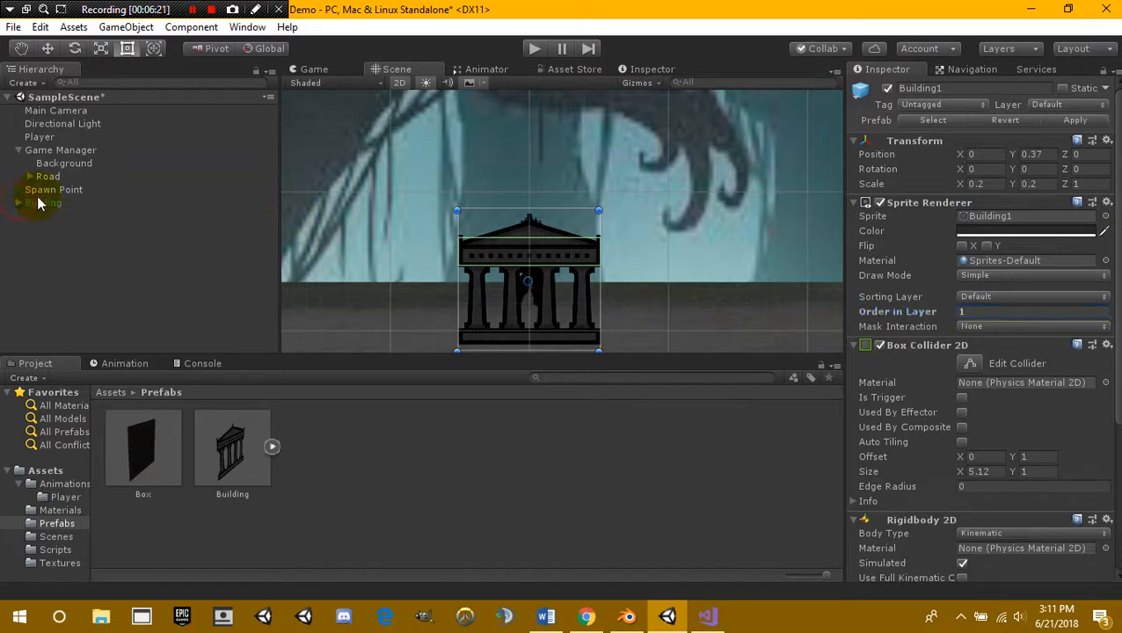
{"action": "left_click", "coordinate": [40, 203]}
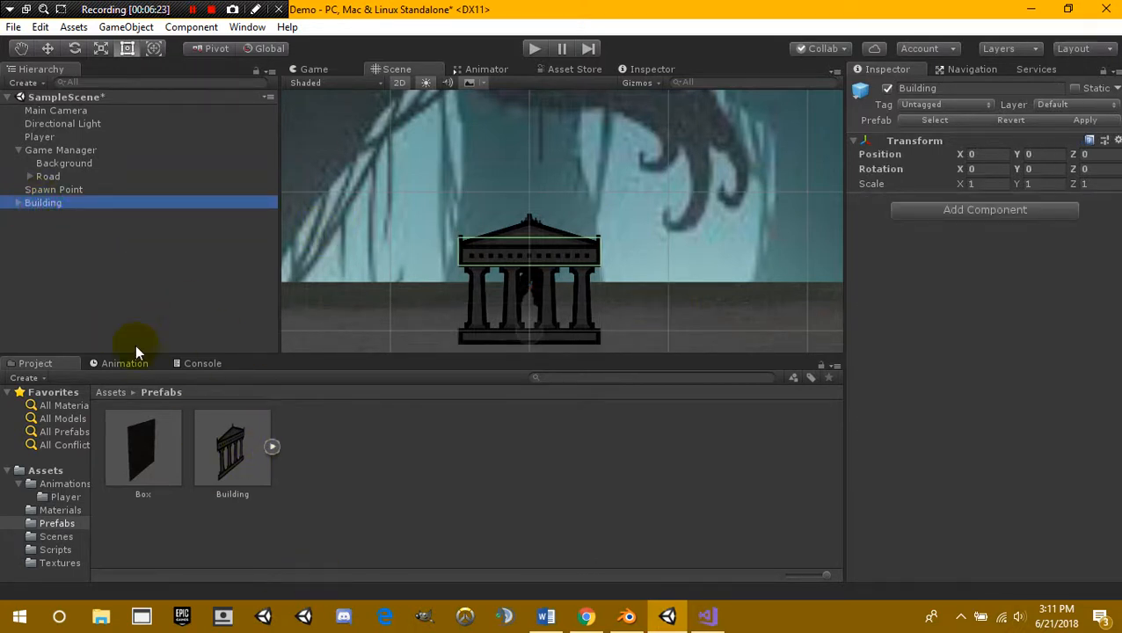
{"action": "key", "text": "Delete"}
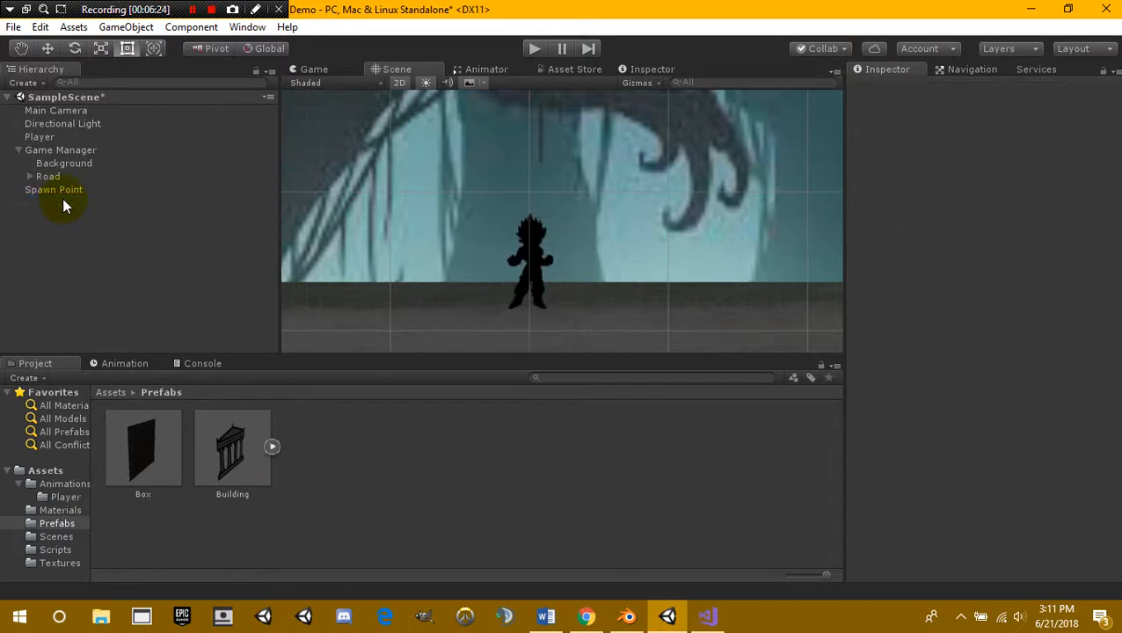
- Select Game Manager and demonstrate assigning the Building prefab to the Spawnable Items of its Spawn Obstacles script
{"action": "left_click", "coordinate": [64, 152]}
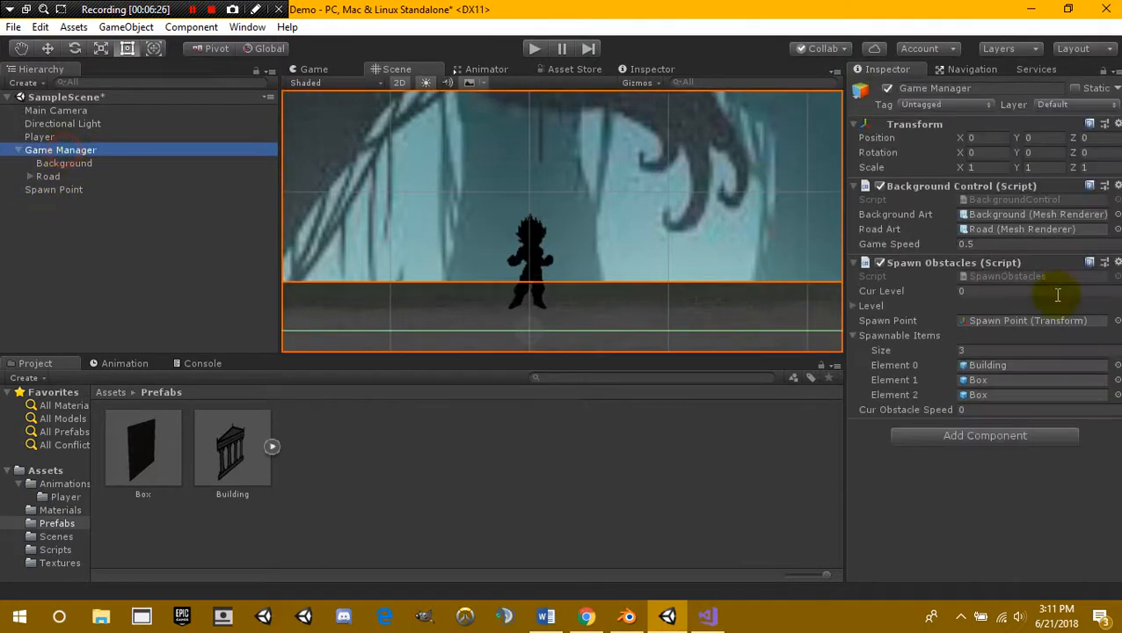
{"action": "left_click_drag", "start_coordinate": [230, 454], "coordinate": [1033, 372]}
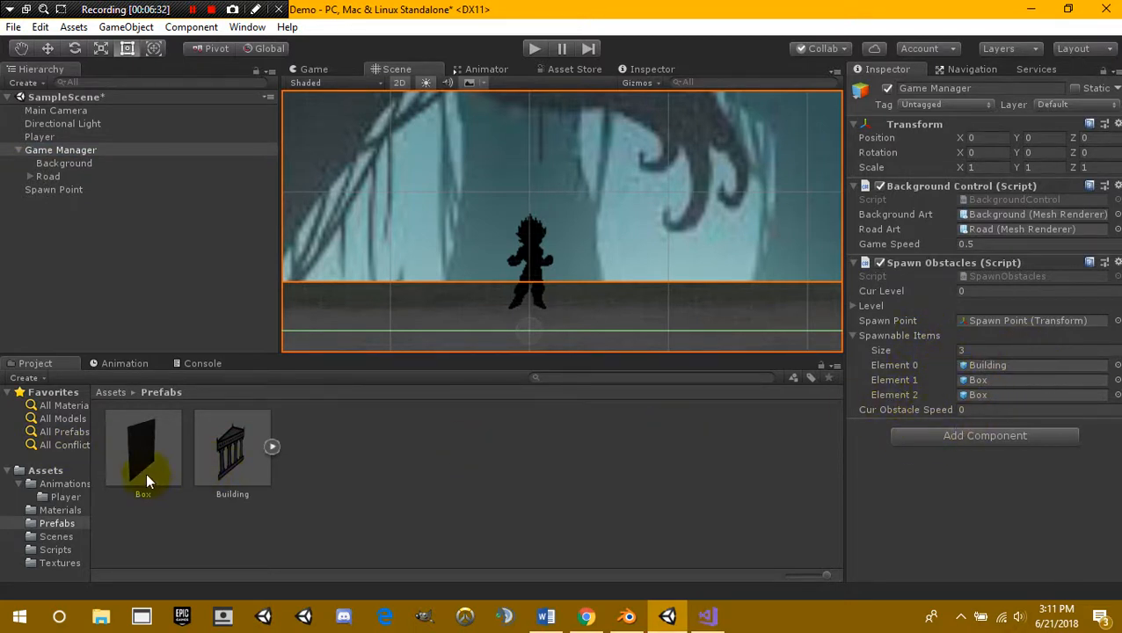
- Add an instance of the Box prefab to the scene and look at it beside the road
{"action": "left_click_drag", "start_coordinate": [139, 469], "coordinate": [144, 254]}
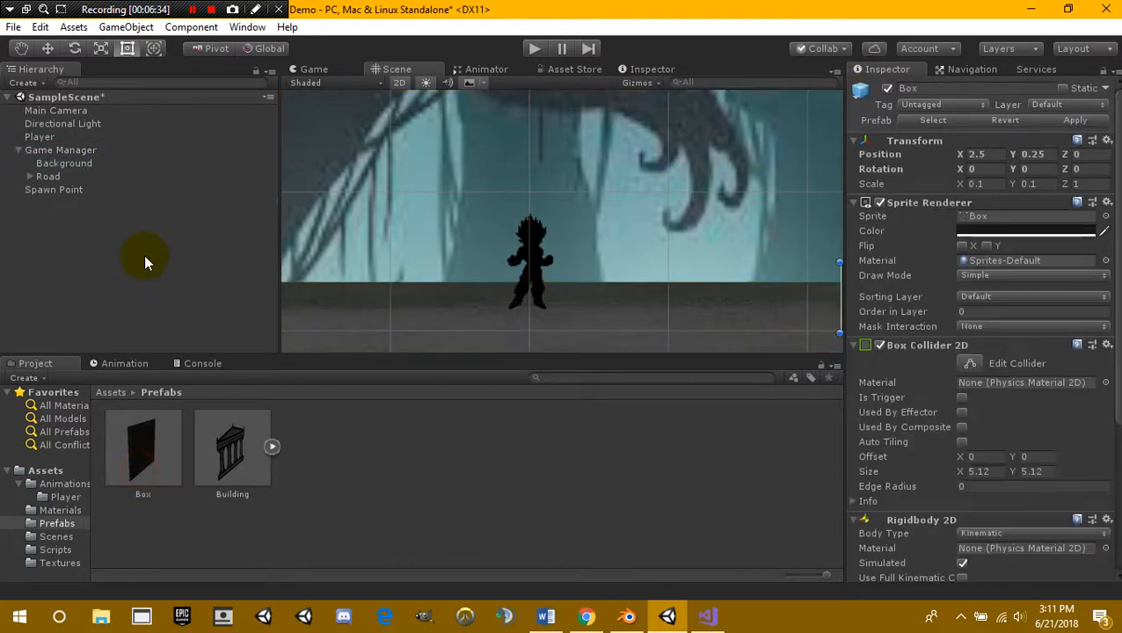
{"action": "middle_click_drag", "start_coordinate": [658, 262], "coordinate": [375, 179]}
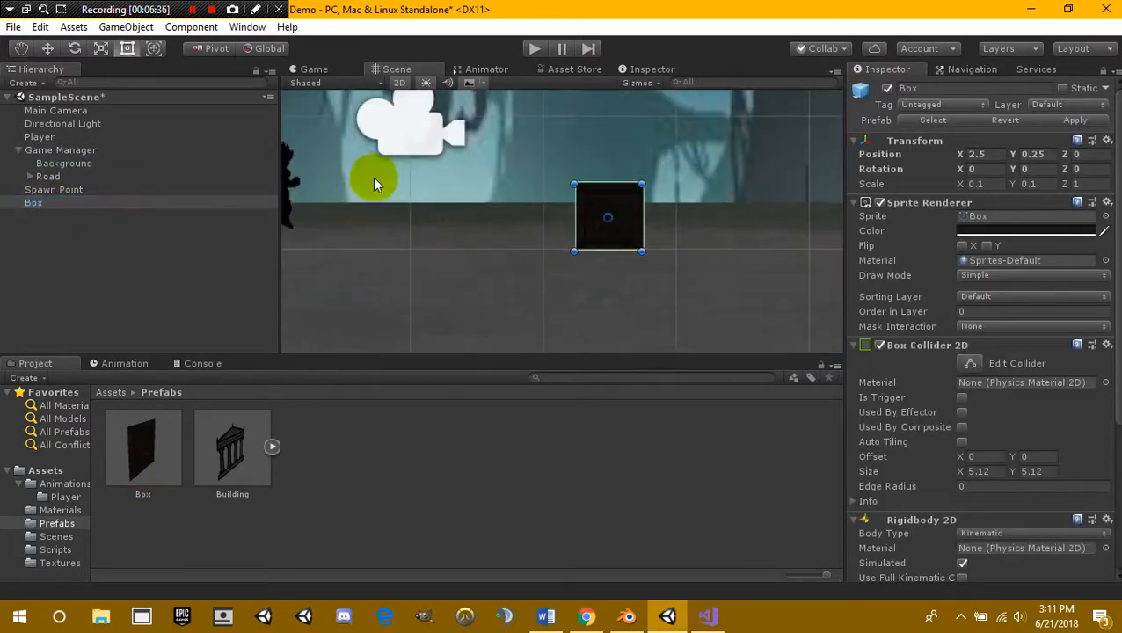
{"action": "scroll", "coordinate": [376, 179], "scroll_direction": "down", "scroll_amount": 4}
{"action": "scroll", "coordinate": [556, 267], "scroll_direction": "up", "scroll_amount": 5}
{"action": "middle_click_drag", "start_coordinate": [561, 241], "coordinate": [519, 267]}
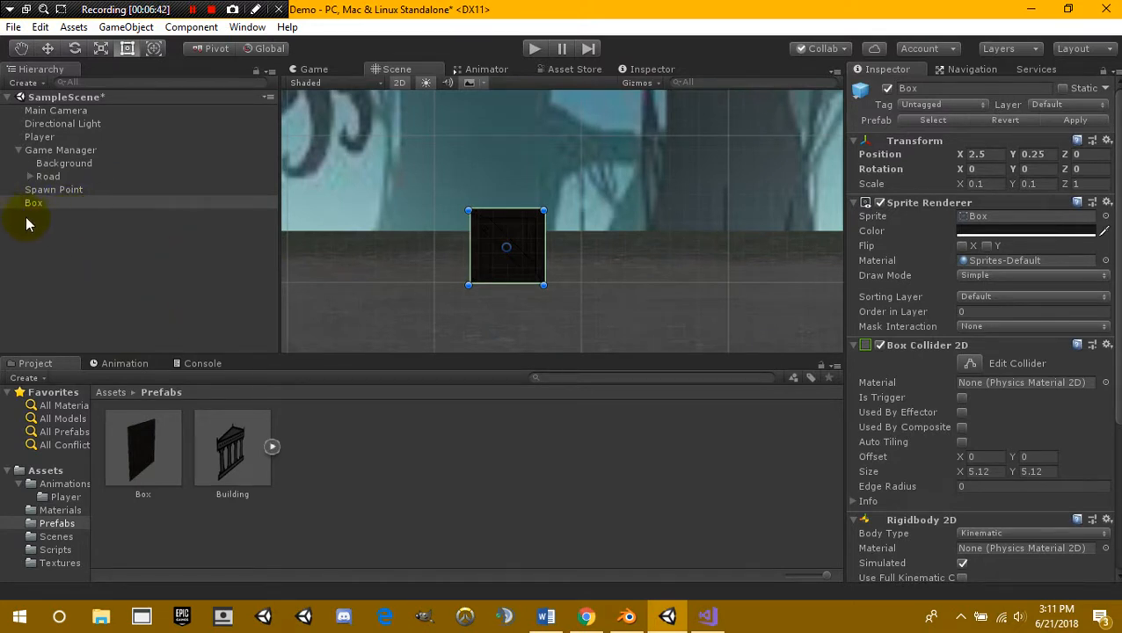
- Examine the box's collider outline close up and its Box Collider 2D, Rigidbody 2D and Obstacle Control components
{"action": "middle_click_drag", "start_coordinate": [530, 278], "coordinate": [561, 295]}
{"action": "scroll", "coordinate": [562, 304], "scroll_direction": "up", "scroll_amount": 6}
{"action": "scroll", "coordinate": [525, 281], "scroll_direction": "down", "scroll_amount": 11}
{"action": "scroll", "coordinate": [522, 284], "scroll_direction": "up", "scroll_amount": 3}
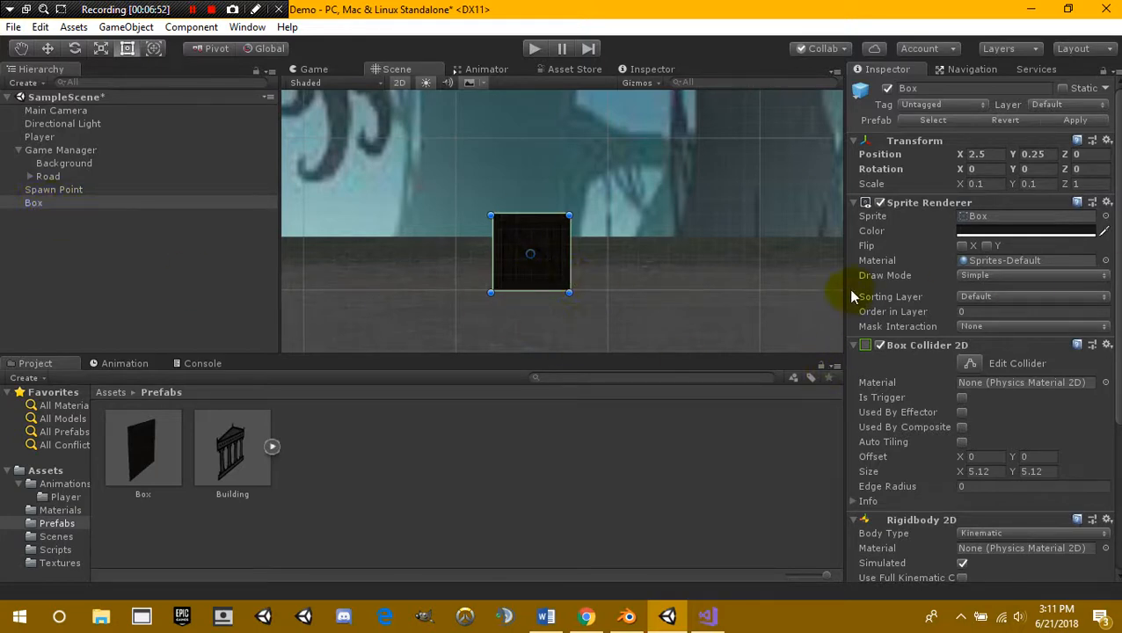
{"action": "scroll", "coordinate": [910, 193], "scroll_direction": "down", "scroll_amount": 3}
{"action": "scroll", "coordinate": [967, 369], "scroll_direction": "down", "scroll_amount": 3}
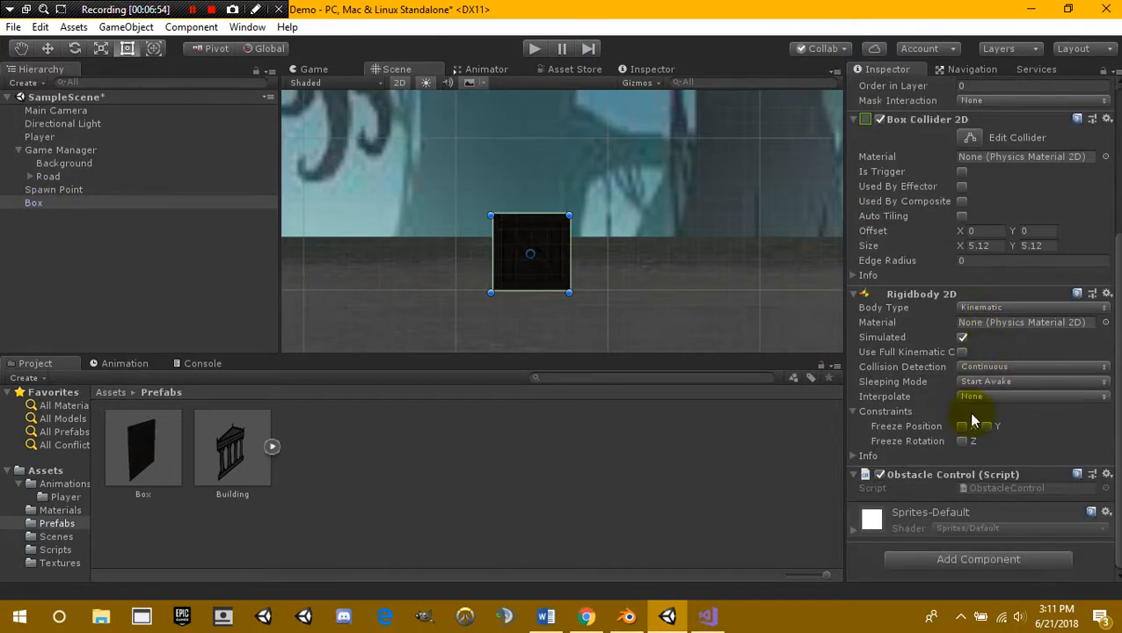
- Delete the Box object from the scene
{"action": "left_click", "coordinate": [50, 204]}
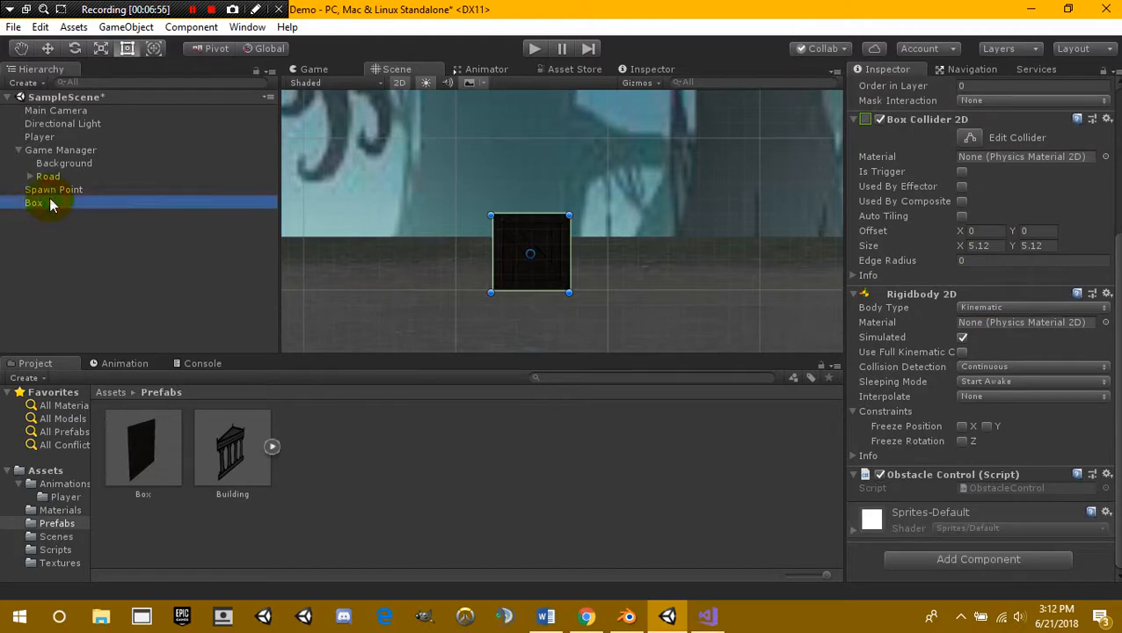
{"action": "key", "text": "Delete"}
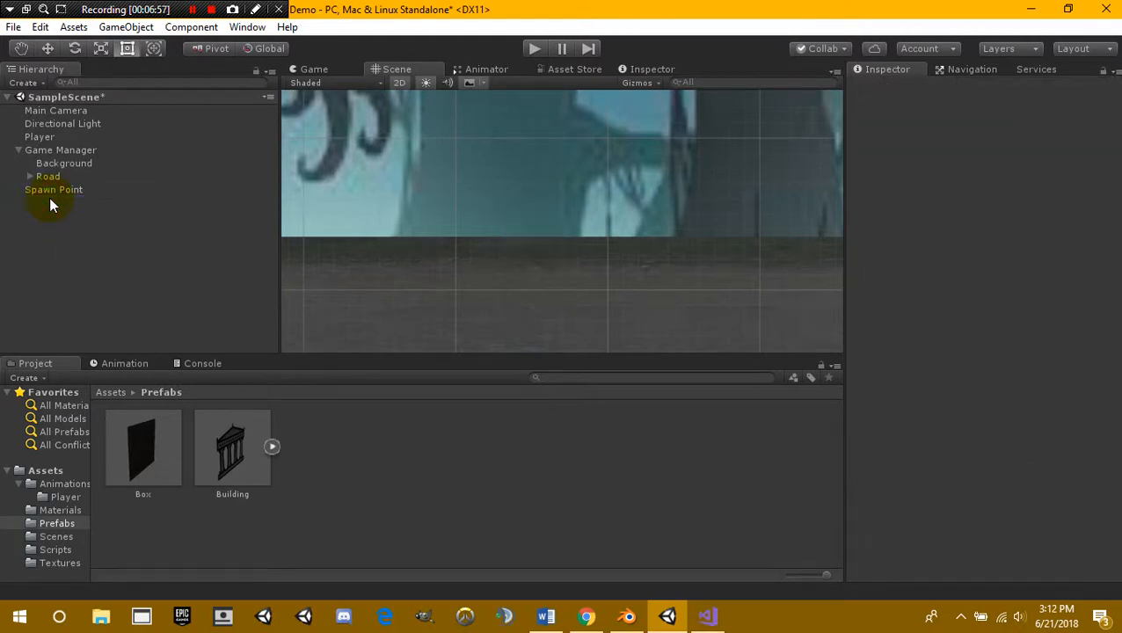
- Select the Player, examine its Capsule Collider 2D and Rigidbody 2D settings, and collapse Game Manager in the hierarchy
{"action": "left_click", "coordinate": [40, 137]}
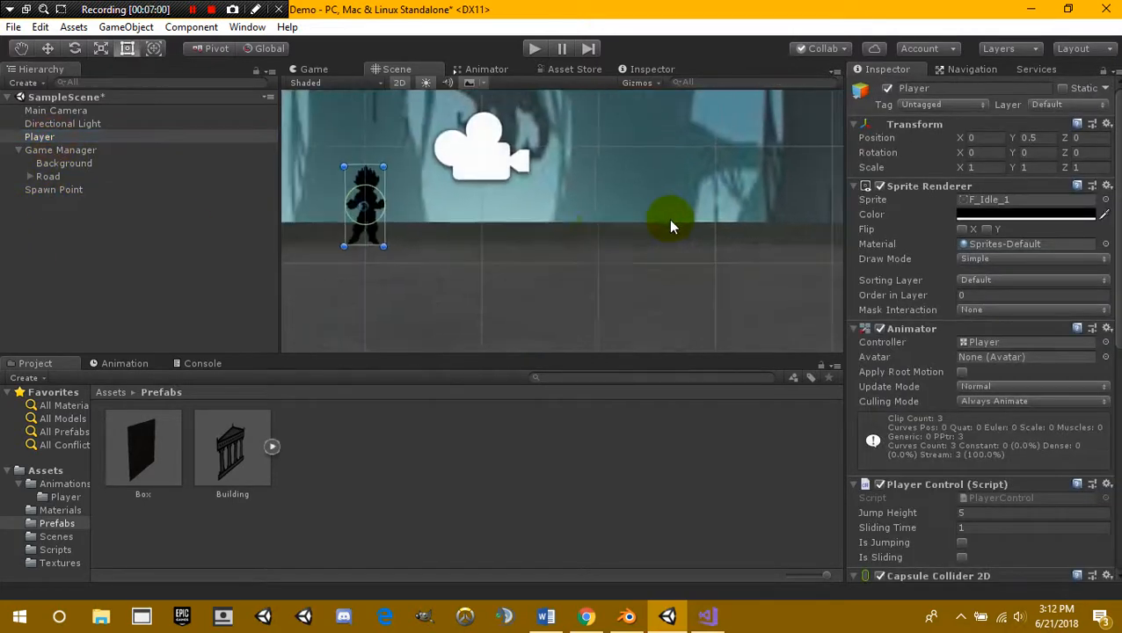
{"action": "scroll", "coordinate": [1055, 431], "scroll_direction": "down", "scroll_amount": 8}
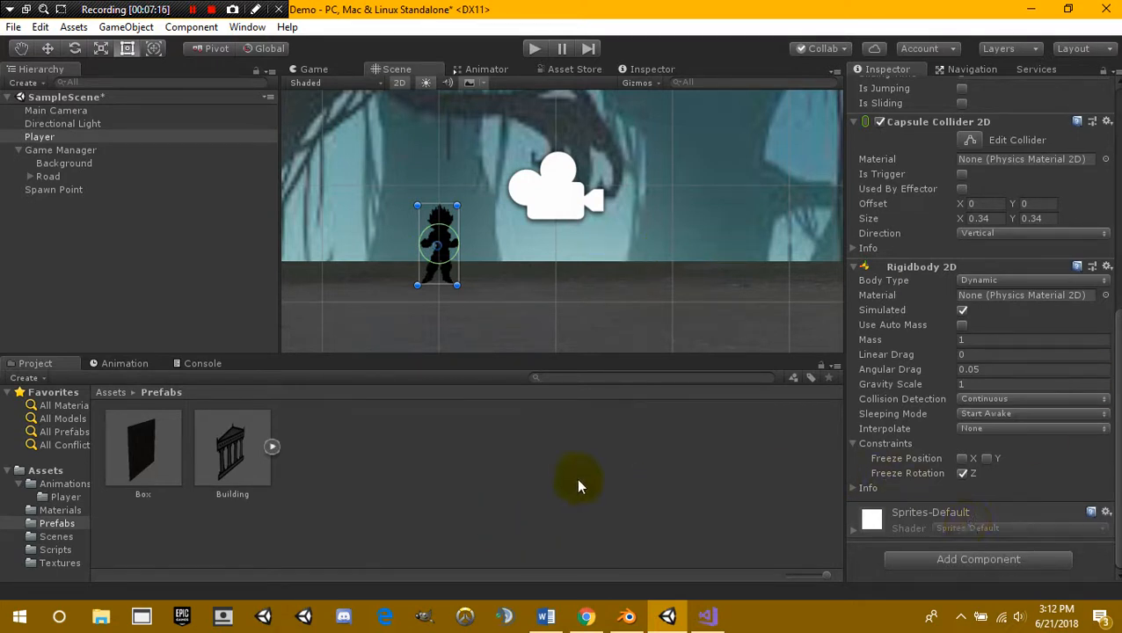
{"action": "left_click", "coordinate": [20, 150]}
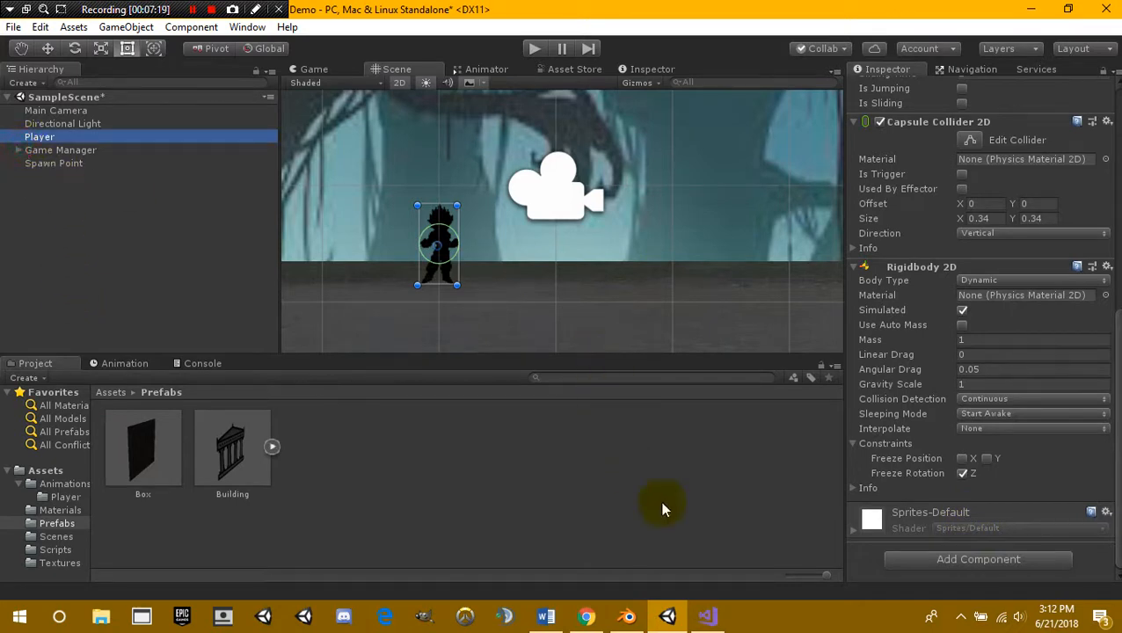
- Switch to Visual Studio and read the summary comment about Random Chance and Spawnable Items in SpawnObstacles.cs
{"action": "left_click", "coordinate": [708, 617]}
{"action": "scroll", "coordinate": [343, 304], "scroll_direction": "up", "scroll_amount": 5}
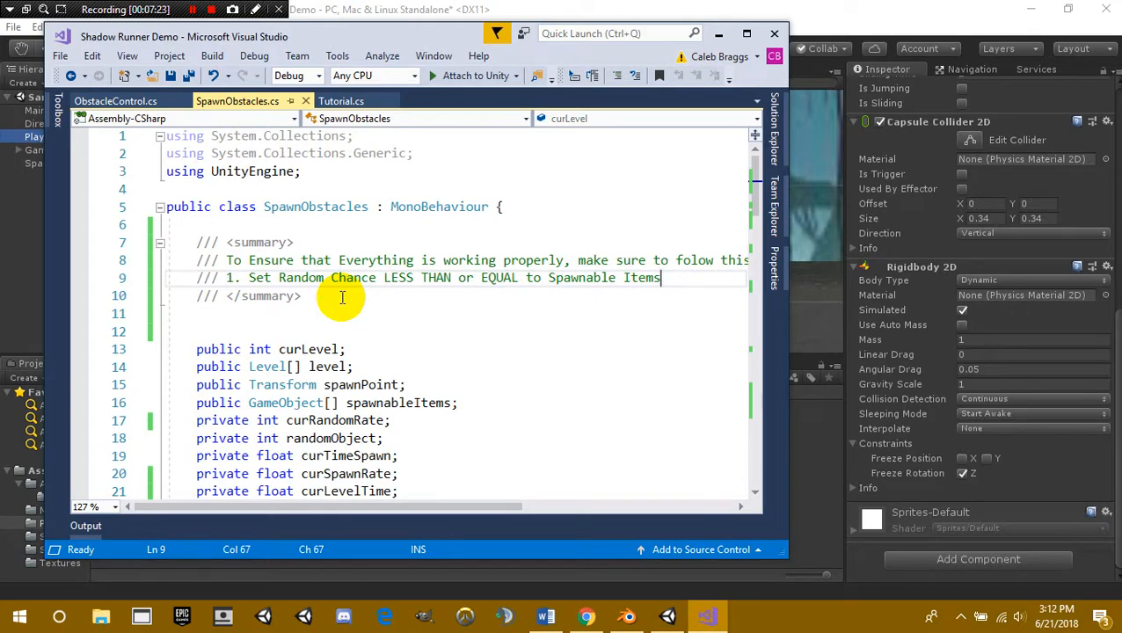
{"action": "scroll", "coordinate": [411, 195], "scroll_direction": "down", "scroll_amount": 3}
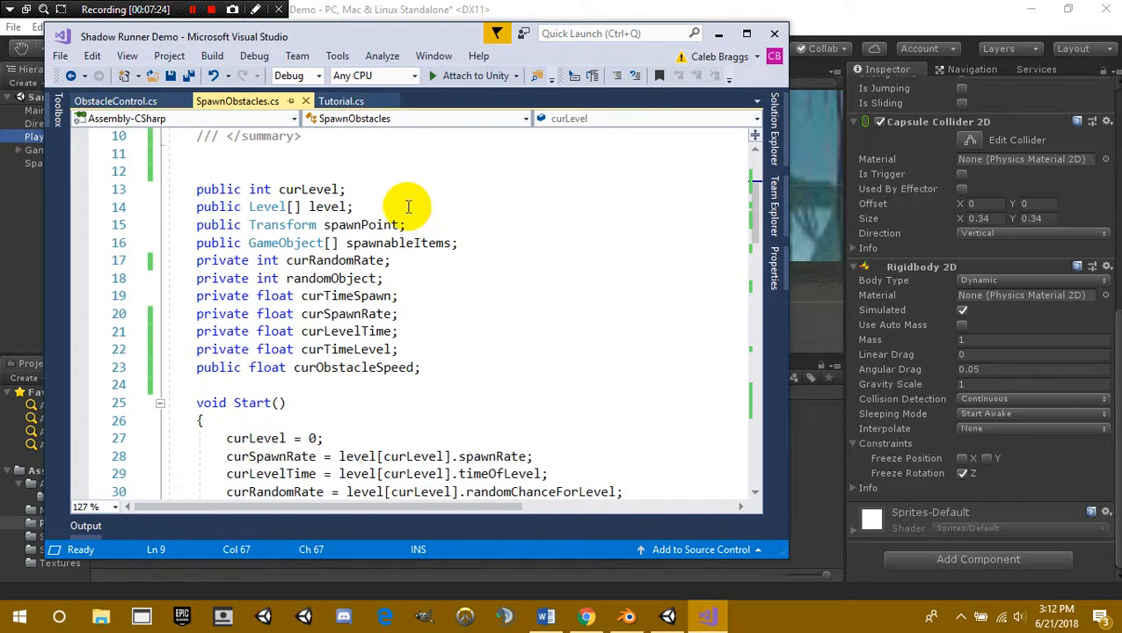
{"action": "scroll", "coordinate": [409, 204], "scroll_direction": "up", "scroll_amount": 3}
{"action": "left_click_drag", "start_coordinate": [664, 278], "coordinate": [236, 260]}
{"action": "mouse_move", "coordinate": [408, 505]}
{"action": "left_mouse_down"}
{"action": "mouse_move", "coordinate": [476, 470]}
{"action": "mouse_move", "coordinate": [387, 507]}
{"action": "left_mouse_up"}
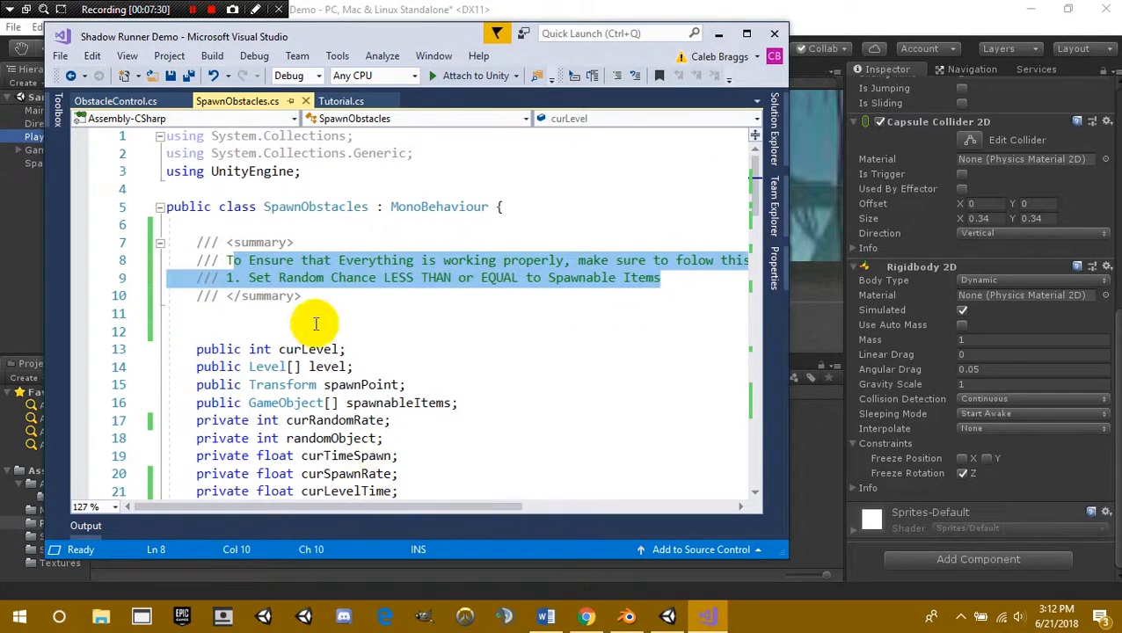
{"action": "left_click", "coordinate": [368, 276]}
{"action": "left_click", "coordinate": [414, 278]}
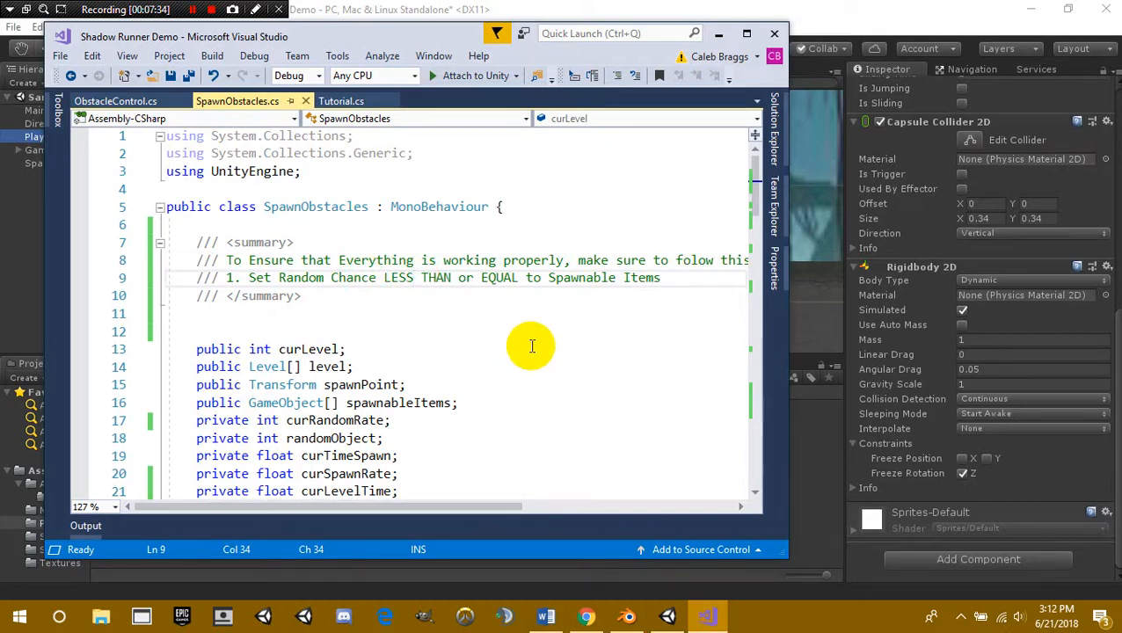
- Review the public and private variable declarations of the SpawnObstacles class
{"action": "scroll", "coordinate": [532, 346], "scroll_direction": "down", "scroll_amount": 1}
{"action": "scroll", "coordinate": [263, 293], "scroll_direction": "down", "scroll_amount": 4}
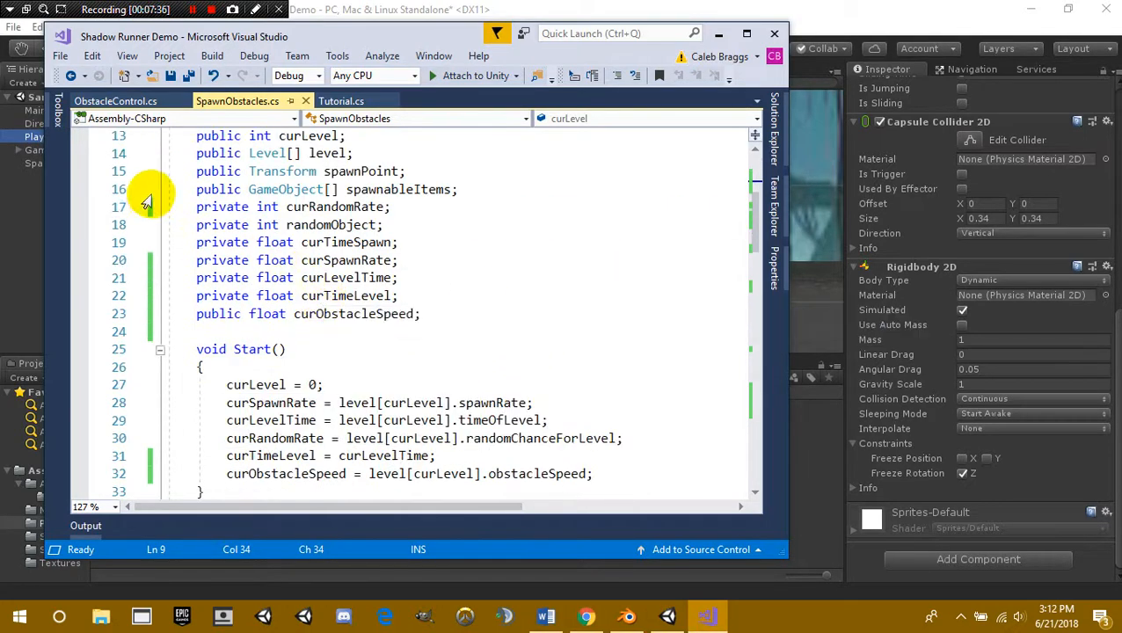
{"action": "scroll", "coordinate": [101, 253], "scroll_direction": "up", "scroll_amount": 3}
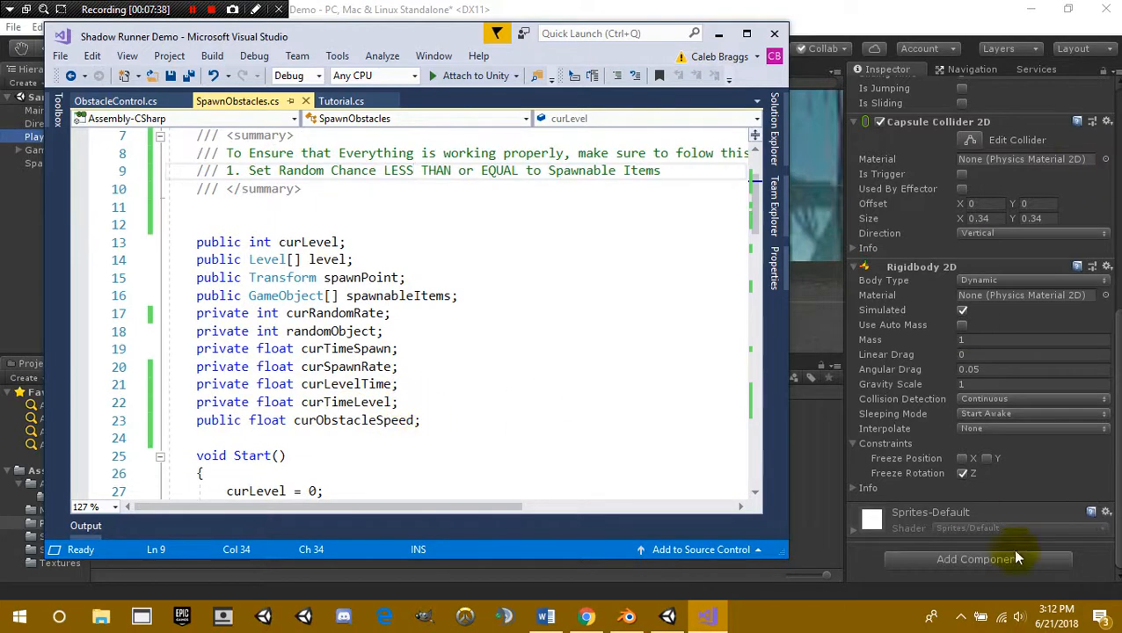
- Examine the Start method's initialization of the current level, spawn rate, level time, random rate and obstacle speed
{"action": "scroll", "coordinate": [544, 391], "scroll_direction": "down", "scroll_amount": 4}
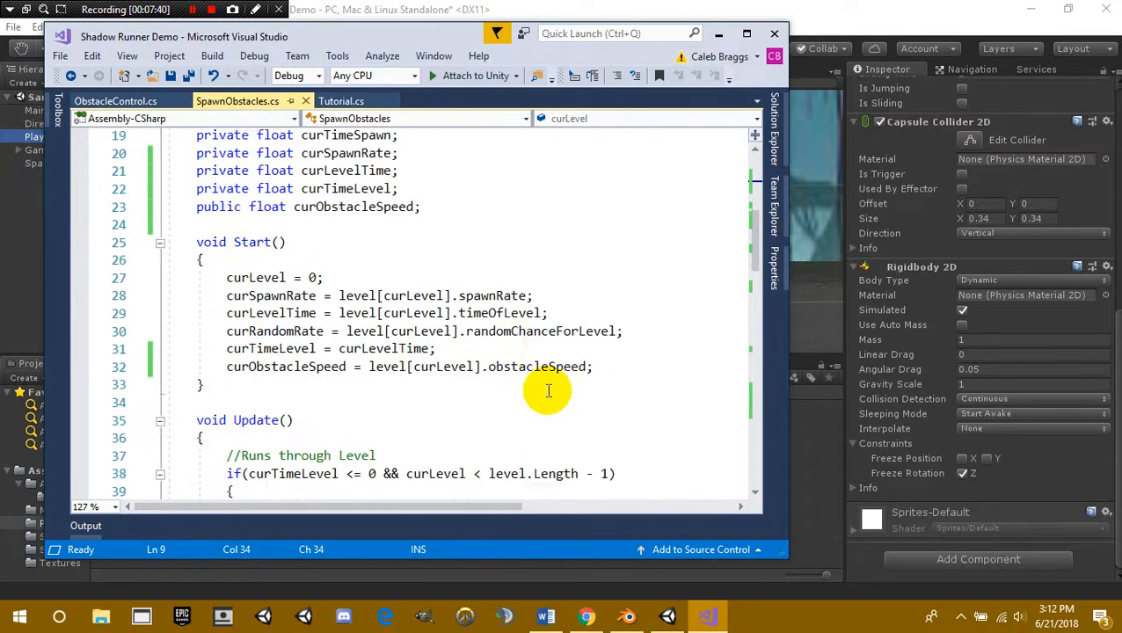
{"action": "scroll", "coordinate": [439, 343], "scroll_direction": "down", "scroll_amount": 1}
{"action": "scroll", "coordinate": [369, 264], "scroll_direction": "up", "scroll_amount": 1}
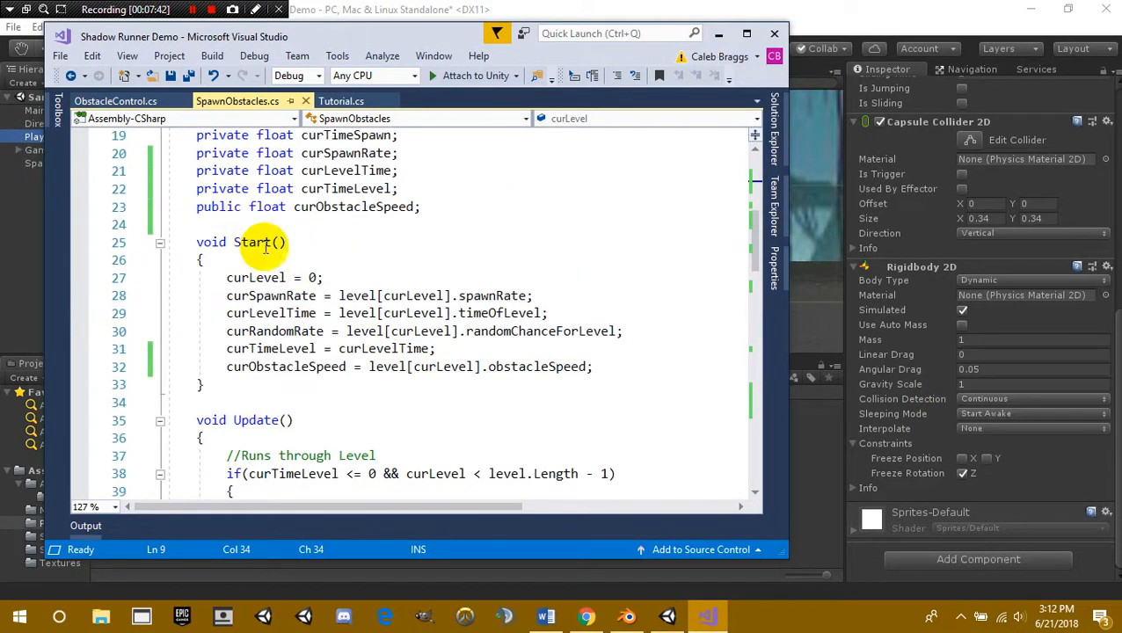
{"action": "left_click_drag", "start_coordinate": [618, 373], "coordinate": [220, 271]}
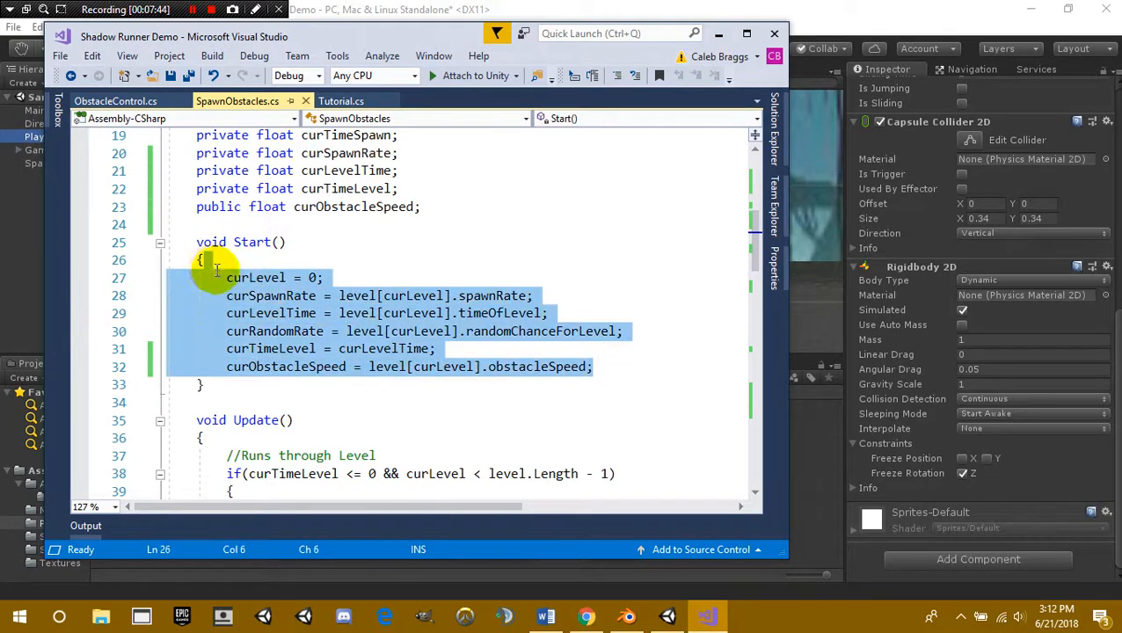
{"action": "left_click", "coordinate": [453, 344]}
- Examine the Update method's "Runs through Level" block and its "Reduce over Time for Level" block
{"action": "scroll", "coordinate": [453, 344], "scroll_direction": "down", "scroll_amount": 5}
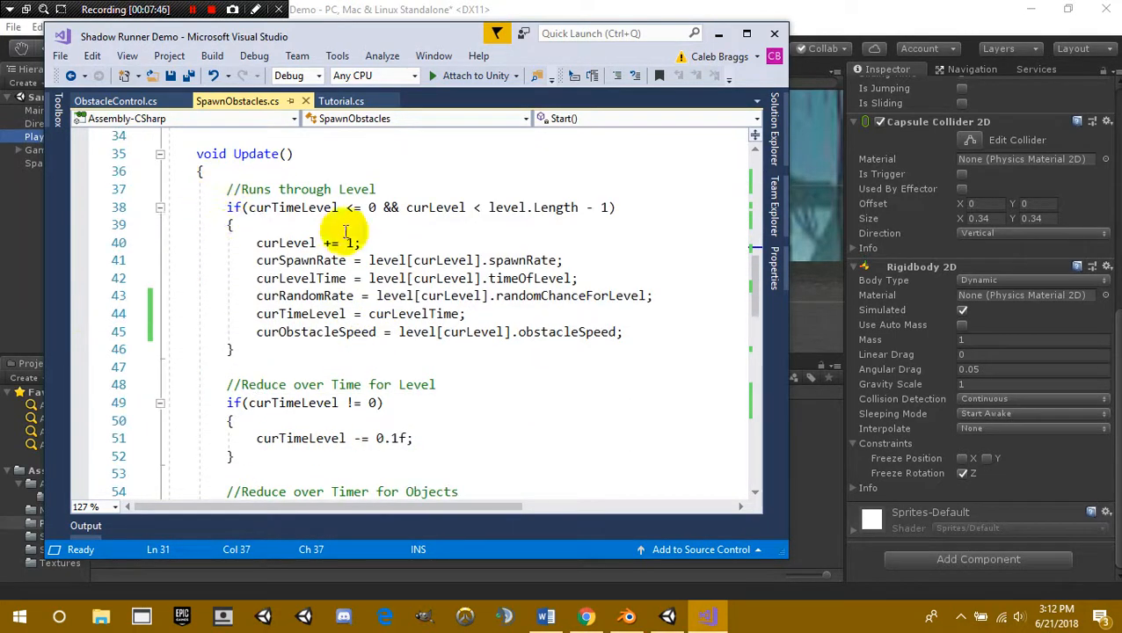
{"action": "left_click_drag", "start_coordinate": [235, 350], "coordinate": [228, 207]}
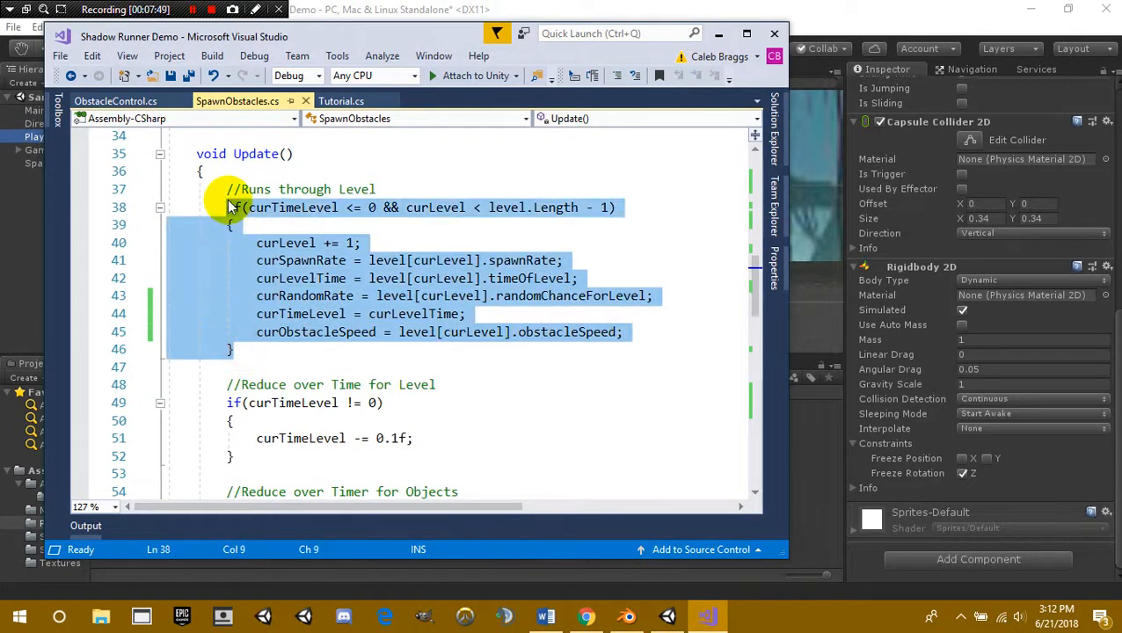
{"action": "scroll", "coordinate": [263, 242], "scroll_direction": "down", "scroll_amount": 4}
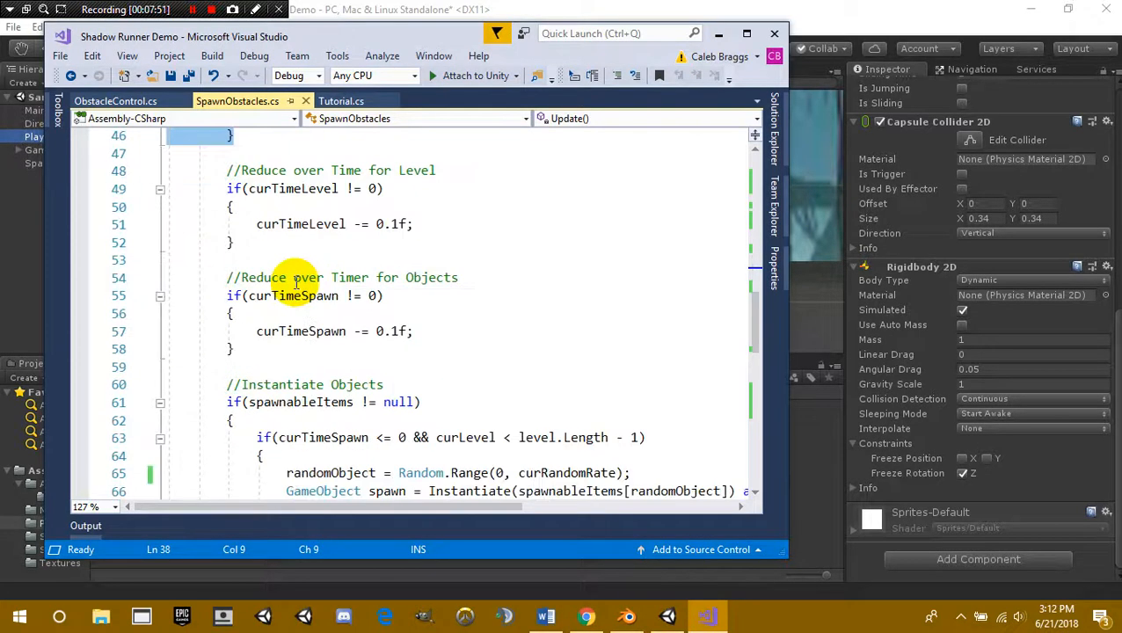
{"action": "left_click_drag", "start_coordinate": [237, 237], "coordinate": [195, 170]}
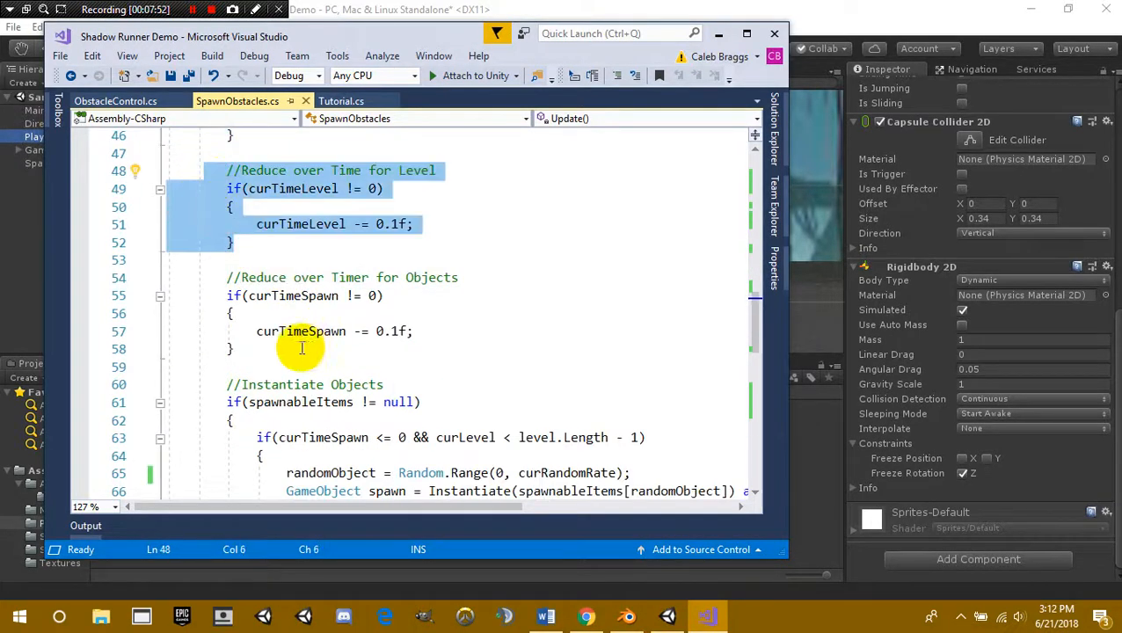
- Examine the Update method's "Reduce over Timer for Objects" block and its "Instantiate Objects" block
{"action": "left_click", "coordinate": [271, 333]}
{"action": "left_click_drag", "start_coordinate": [272, 332], "coordinate": [213, 278]}
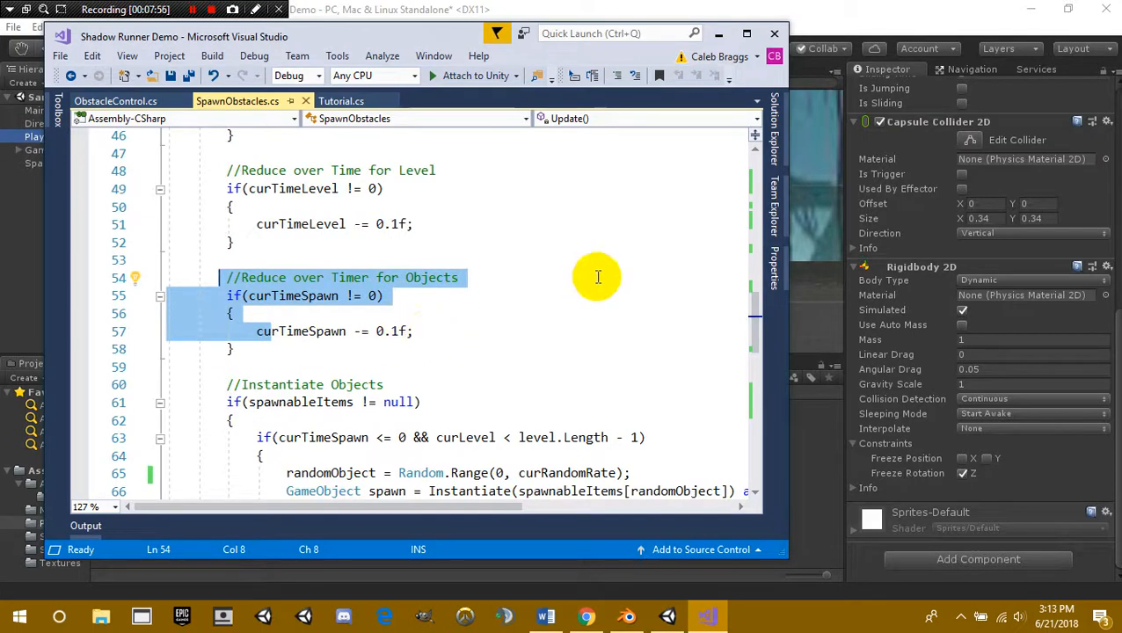
{"action": "scroll", "coordinate": [414, 287], "scroll_direction": "down", "scroll_amount": 3}
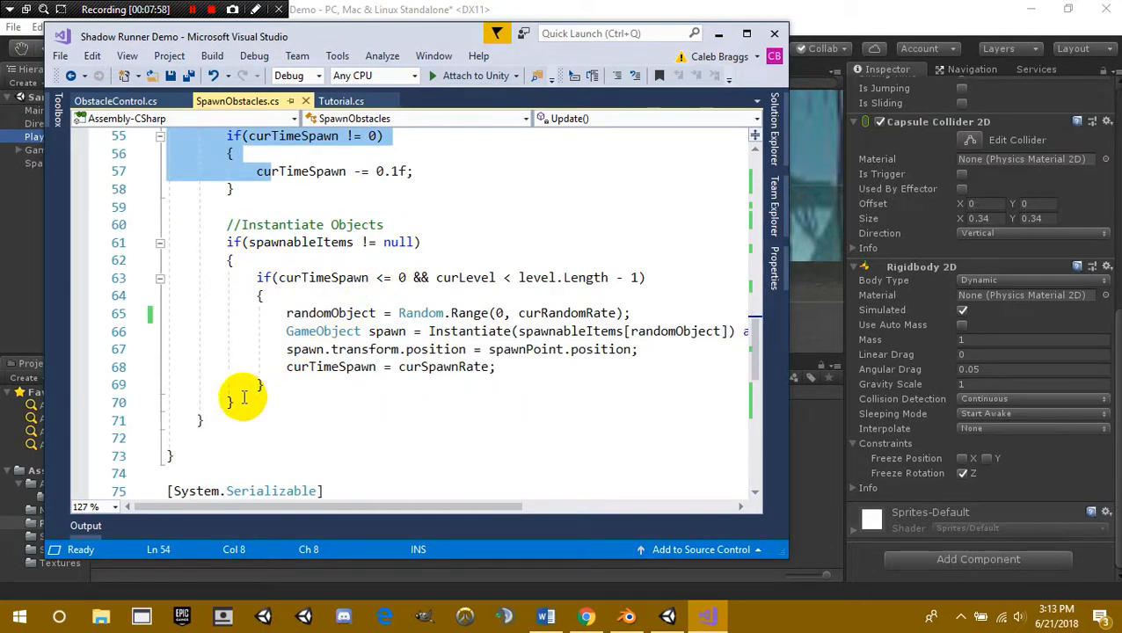
{"action": "left_click_drag", "start_coordinate": [236, 404], "coordinate": [220, 225]}
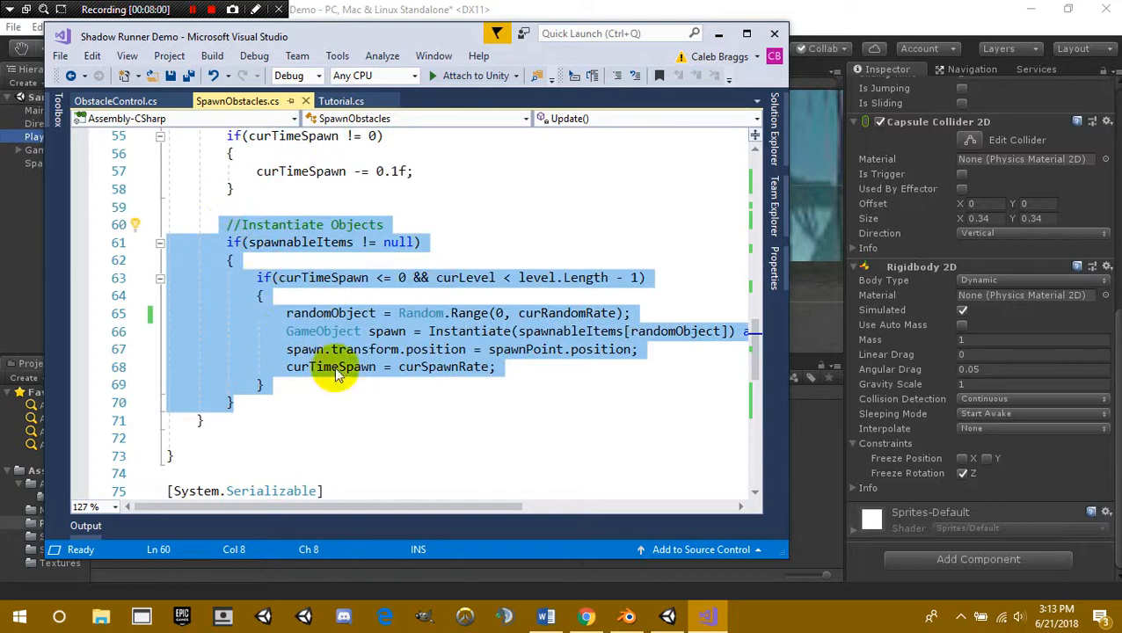
- Review the serializable Level class and its tooltip-annotated fields alongside the object spawning code in SpawnObstacles.cs
{"action": "scroll", "coordinate": [228, 308], "scroll_direction": "down", "scroll_amount": 7}
{"action": "scroll", "coordinate": [230, 276], "scroll_direction": "up", "scroll_amount": 1}
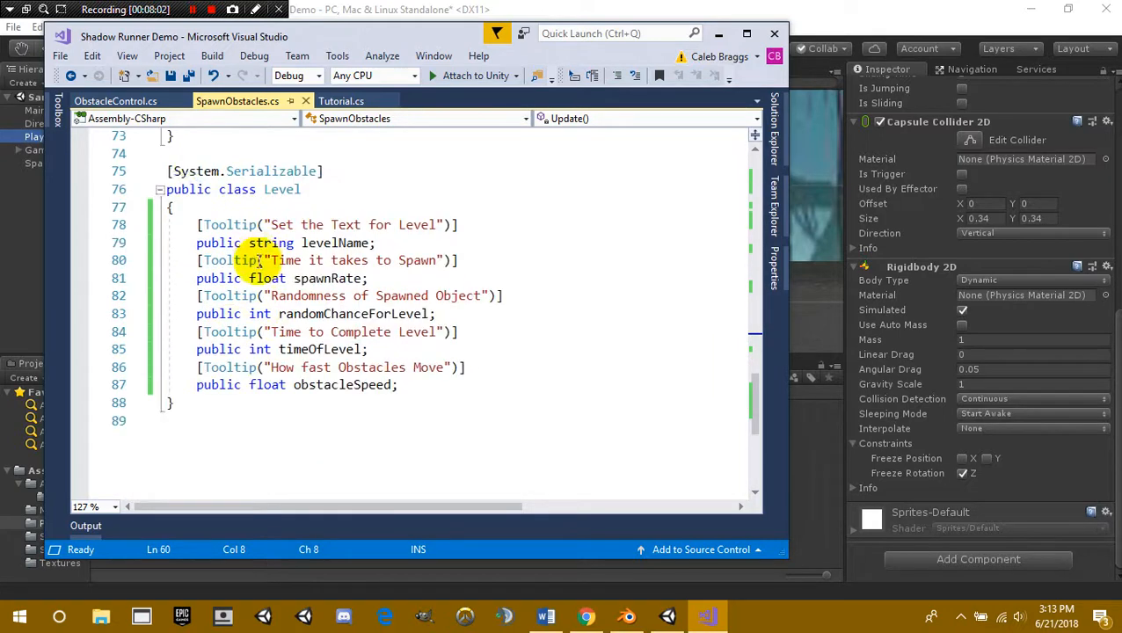
{"action": "left_click", "coordinate": [302, 189]}
{"action": "scroll", "coordinate": [391, 383], "scroll_direction": "up", "scroll_amount": 6}
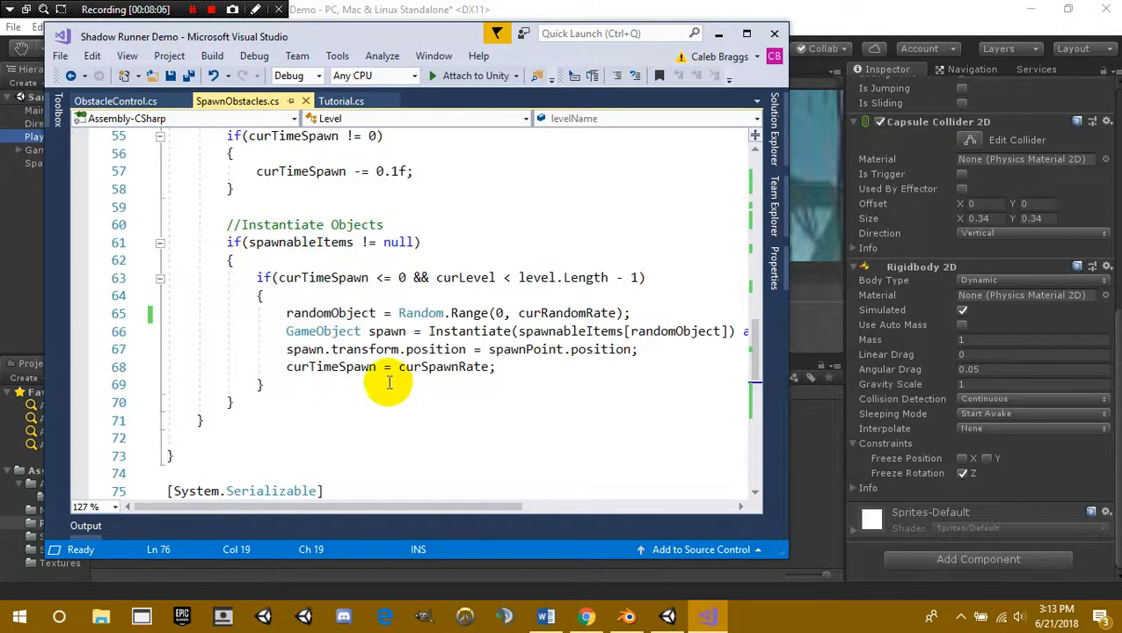
{"action": "scroll", "coordinate": [380, 381], "scroll_direction": "down", "scroll_amount": 6}
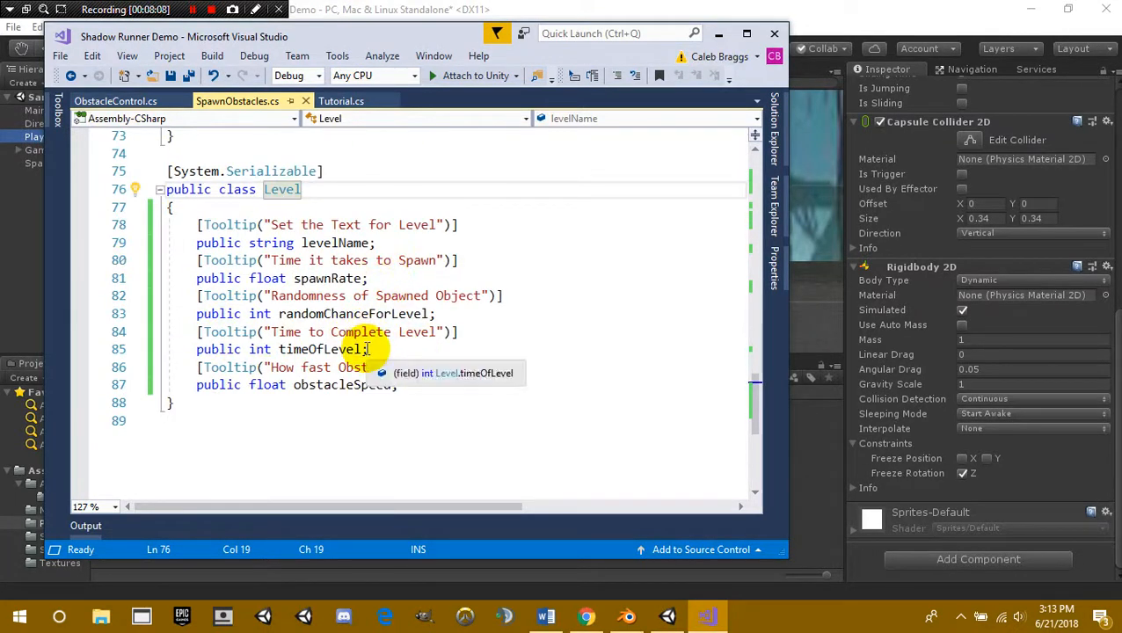
{"action": "scroll", "coordinate": [509, 413], "scroll_direction": "up", "scroll_amount": 3}
{"action": "scroll", "coordinate": [503, 418], "scroll_direction": "down", "scroll_amount": 2}
{"action": "scroll", "coordinate": [503, 419], "scroll_direction": "down", "scroll_amount": 2}
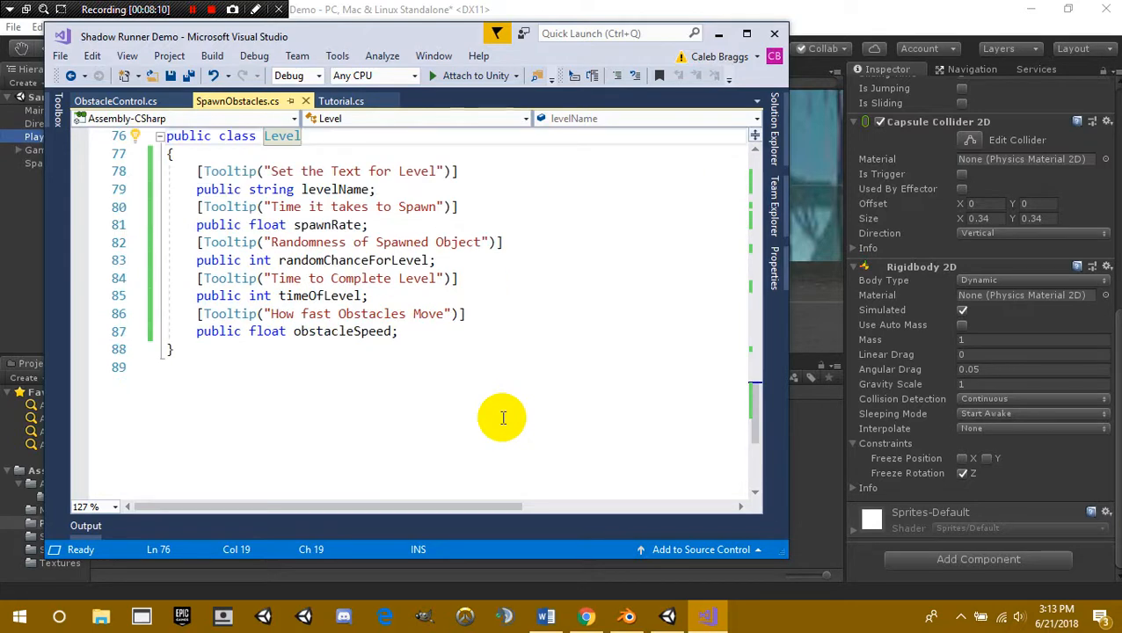
{"action": "scroll", "coordinate": [502, 416], "scroll_direction": "up", "scroll_amount": 2}
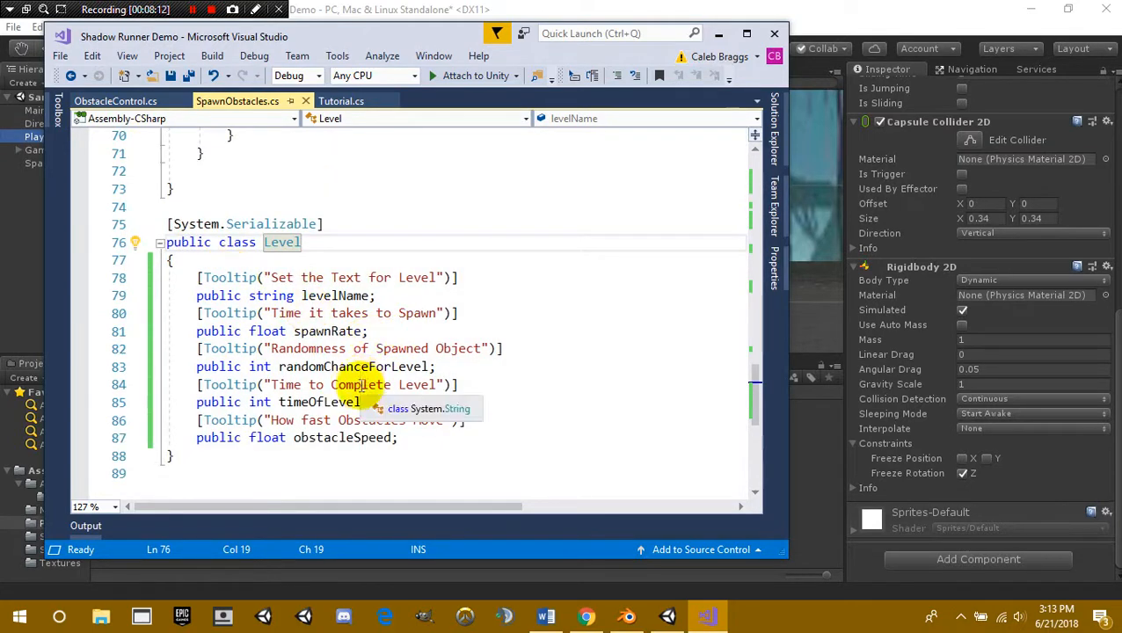
{"action": "scroll", "coordinate": [482, 296], "scroll_direction": "up", "scroll_amount": 3}
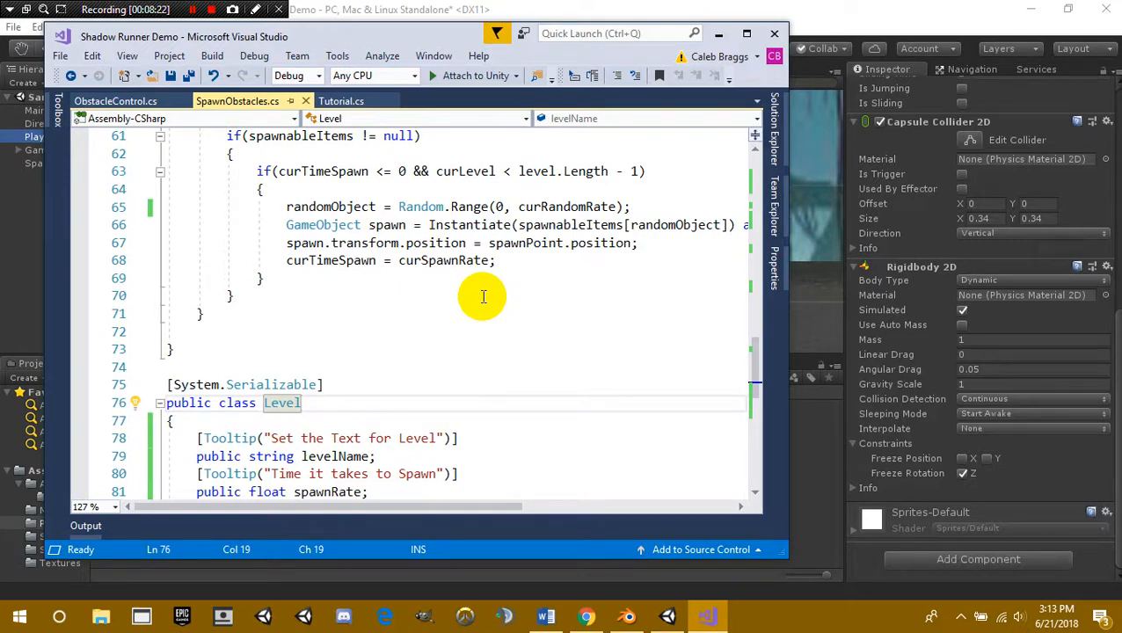
- Switch to Unity, play-test the runner scene with its spawning obstacles, and stop the game
{"action": "left_click", "coordinate": [671, 7]}
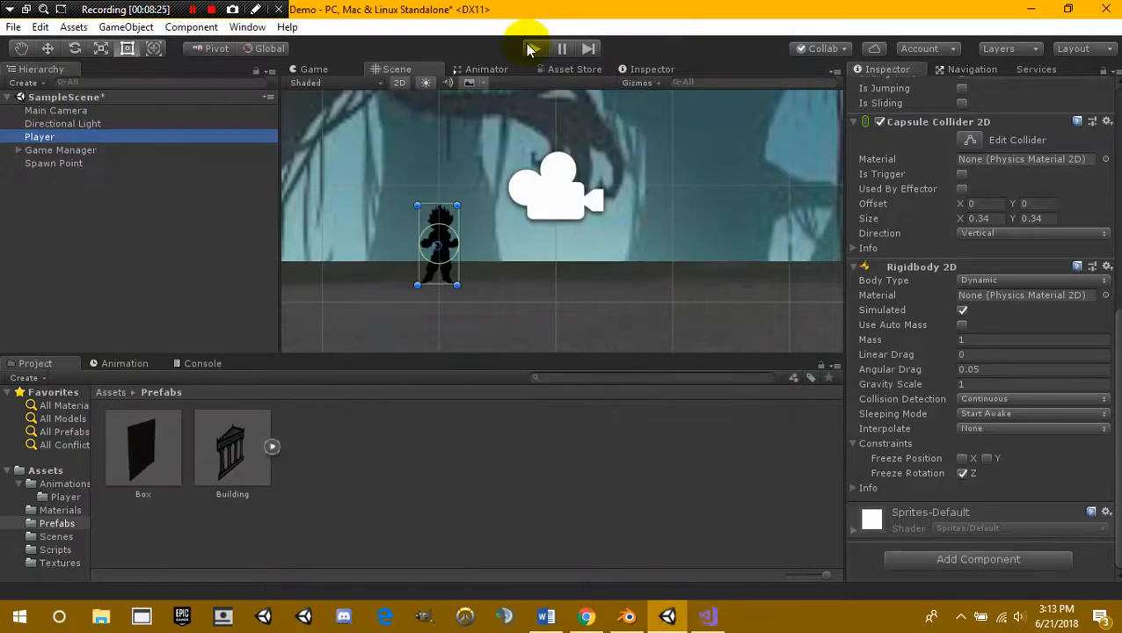
{"action": "left_click", "coordinate": [532, 49]}
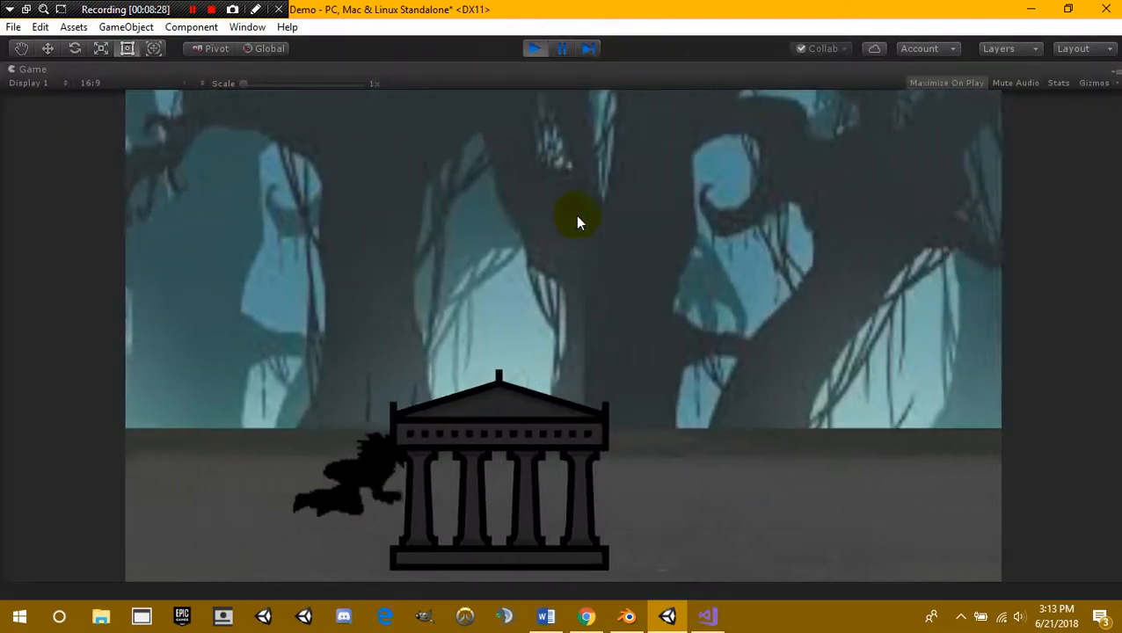
{"action": "key", "text": "ctrl+p"}
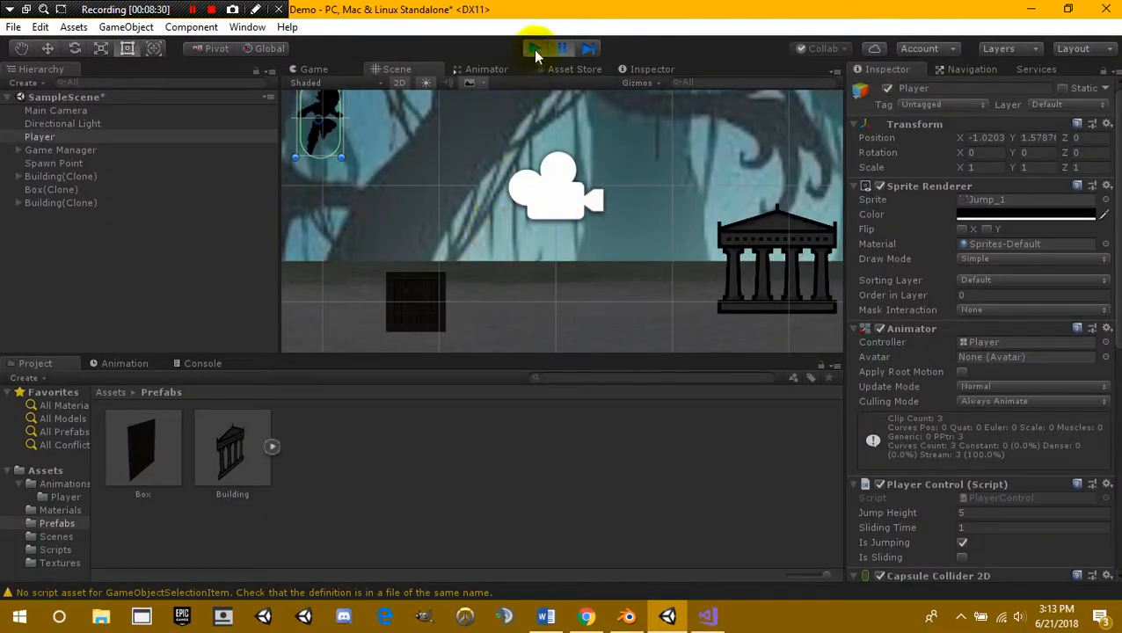
{"action": "left_click", "coordinate": [534, 49]}
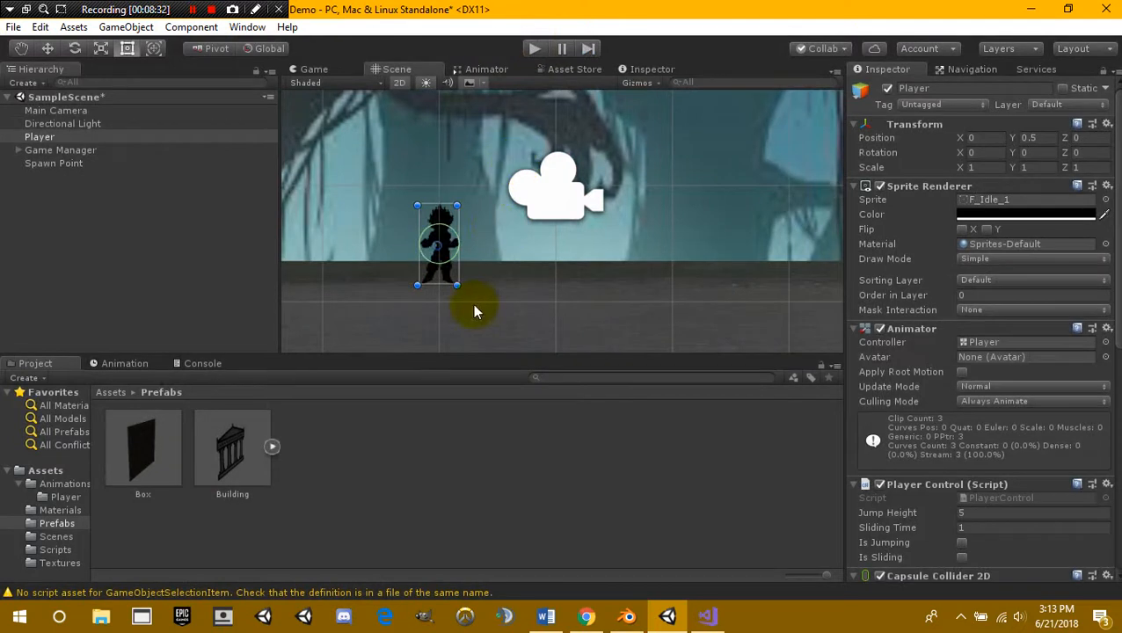